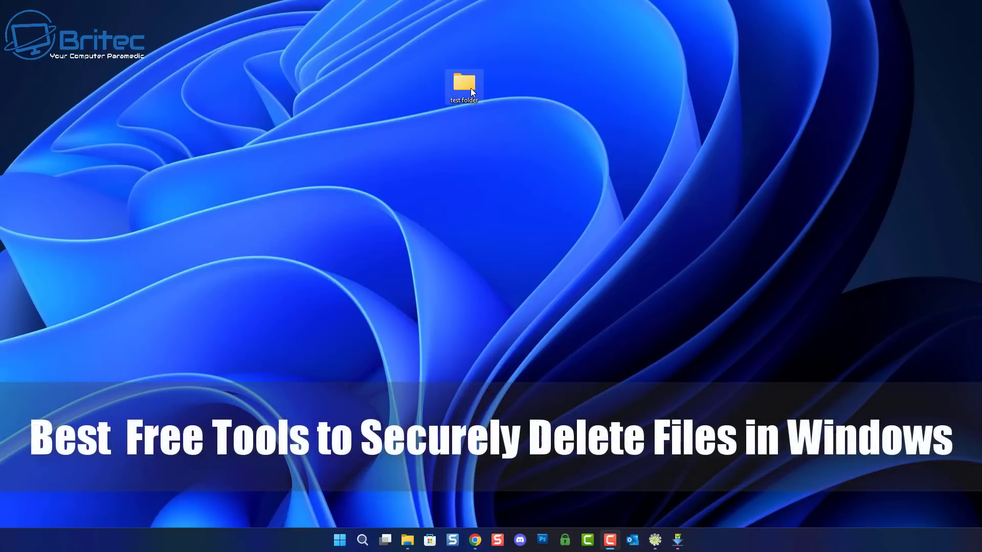
# Open the desktop test folder and look at the videos inside big delete.
pyautogui.doubleClick(471, 88)
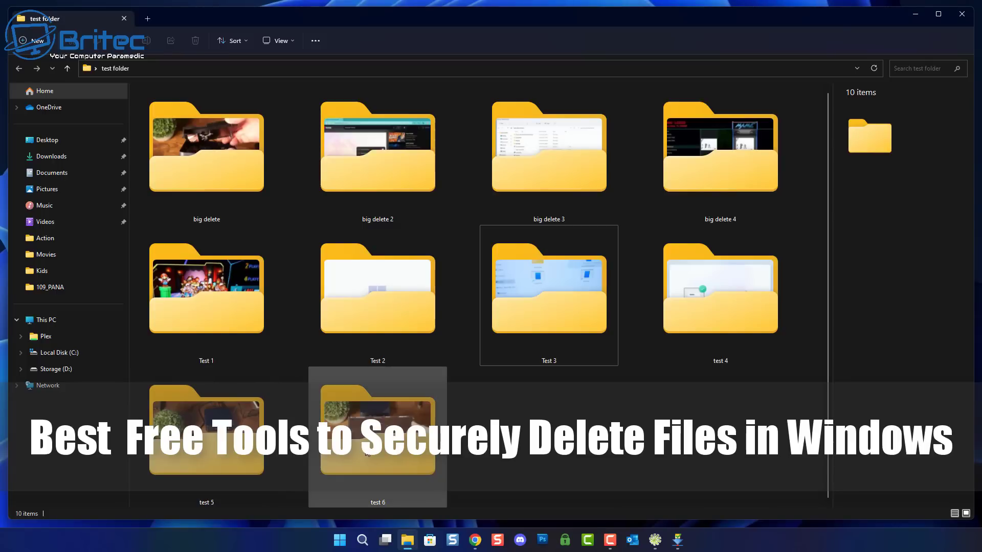
pyautogui.moveTo(367, 453)
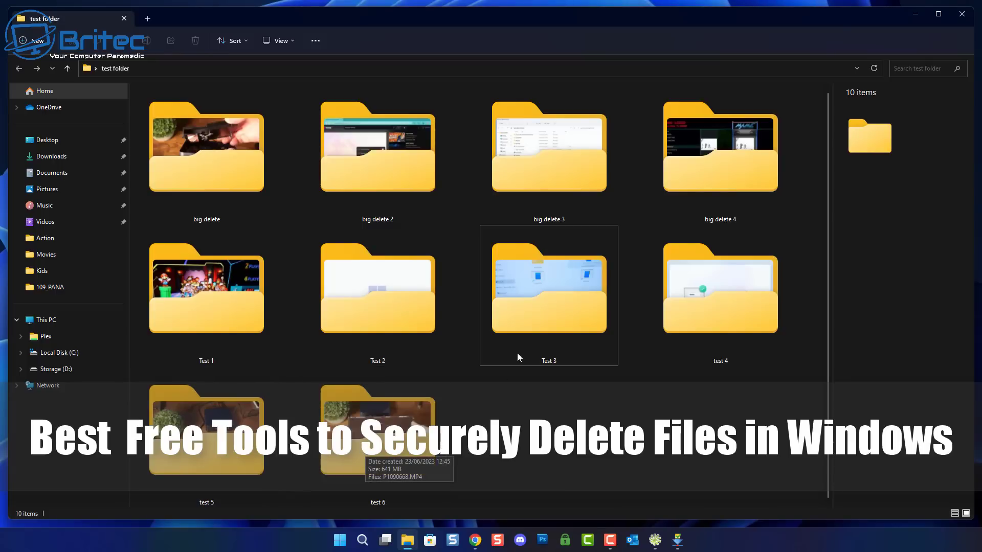
pyautogui.doubleClick(226, 155)
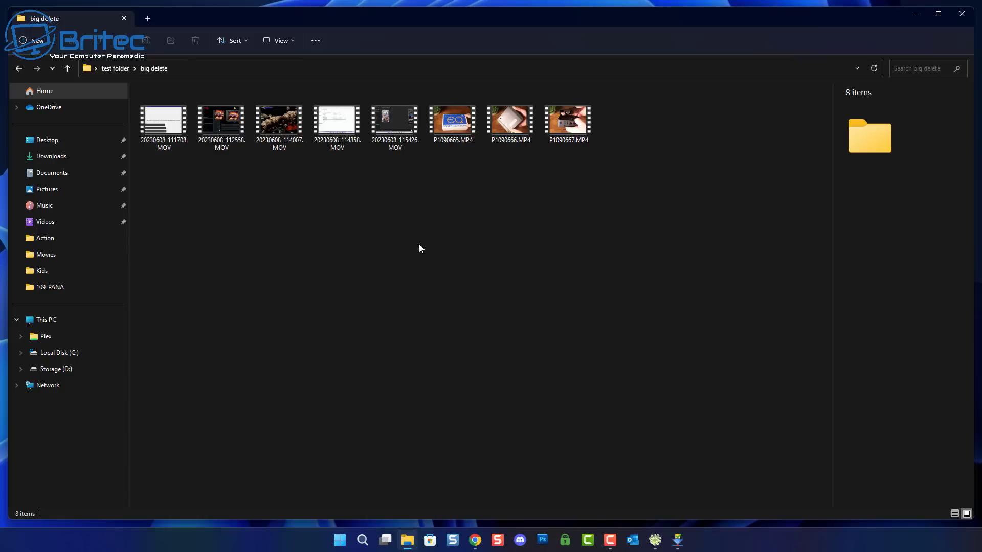
pyautogui.click(15, 70)
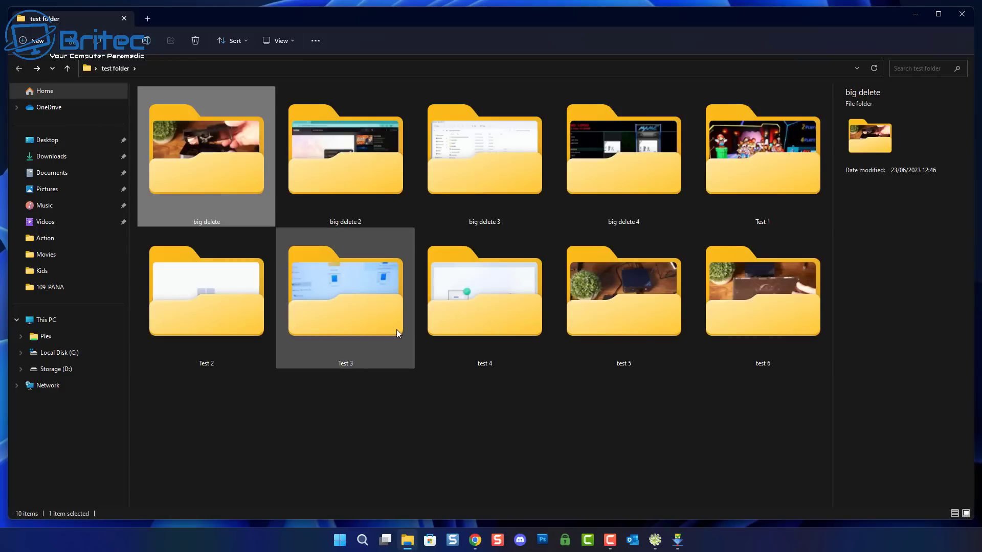
pyautogui.click(464, 403)
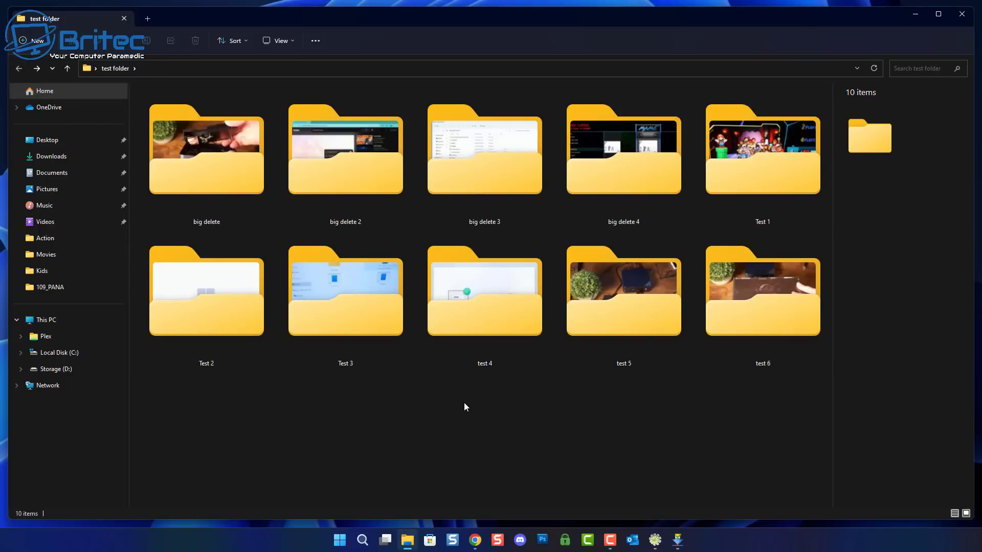
# Inspect the test 5 subfolder, then return and clear the selection.
pyautogui.doubleClick(612, 319)
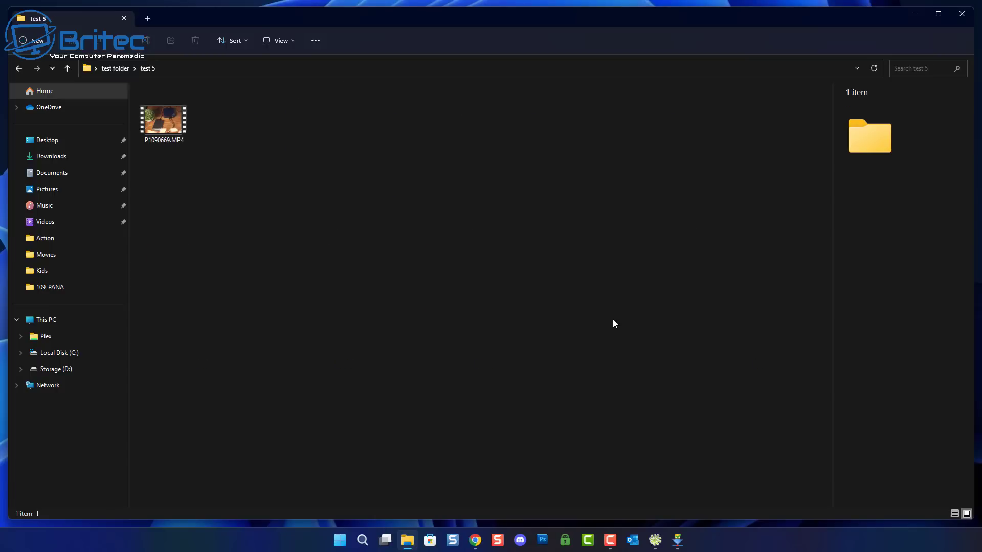
pyautogui.click(20, 70)
pyautogui.moveTo(623, 336)
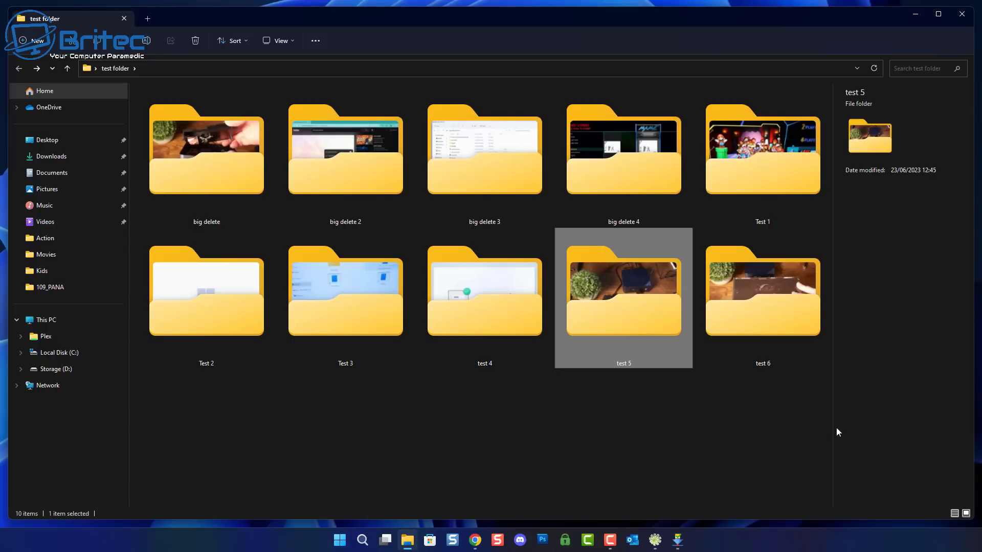
pyautogui.click(795, 433)
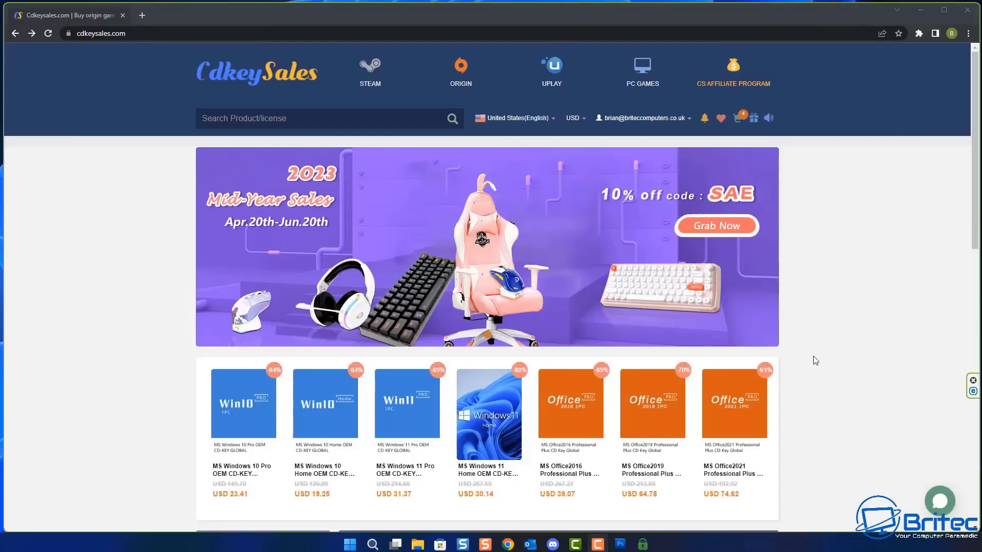
# Buy the Windows 10 Pro OEM key with promotion code BR09 and submit the order.
pyautogui.click(261, 433)
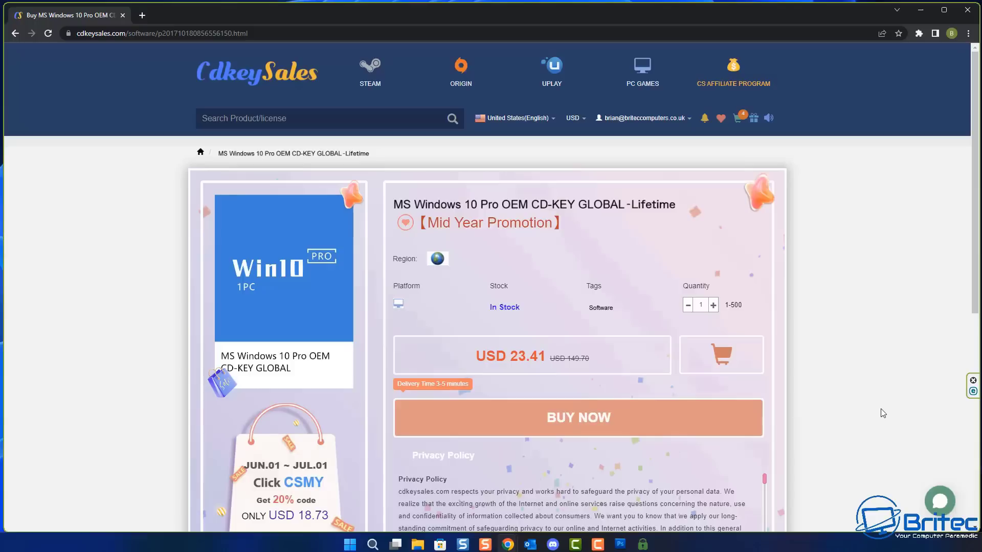
pyautogui.click(563, 432)
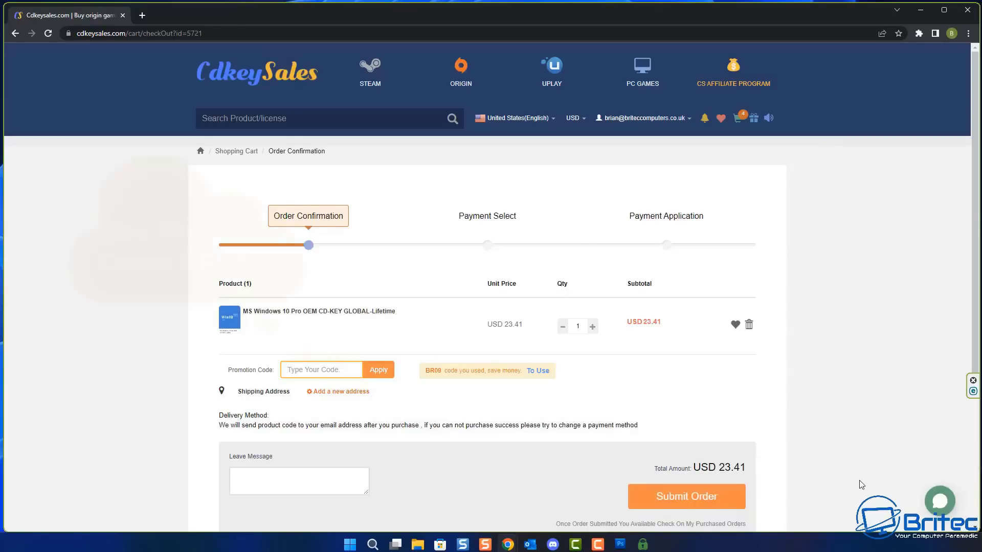
pyautogui.write('BR09')
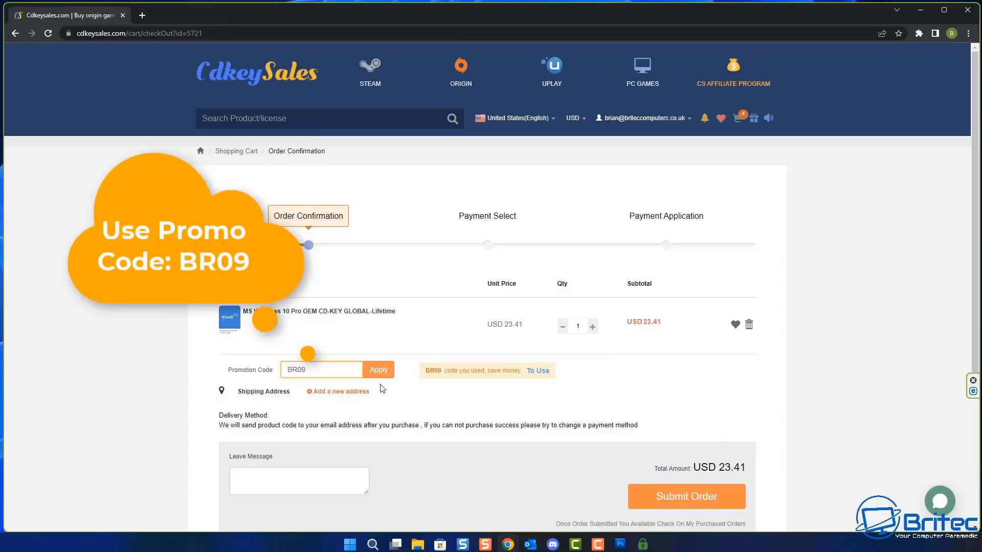
pyautogui.click(379, 371)
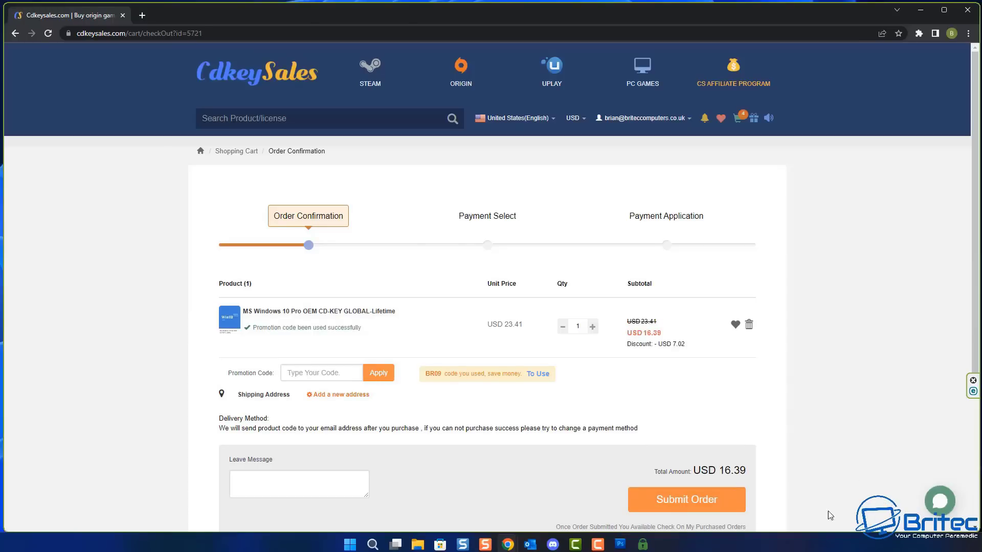
pyautogui.click(686, 499)
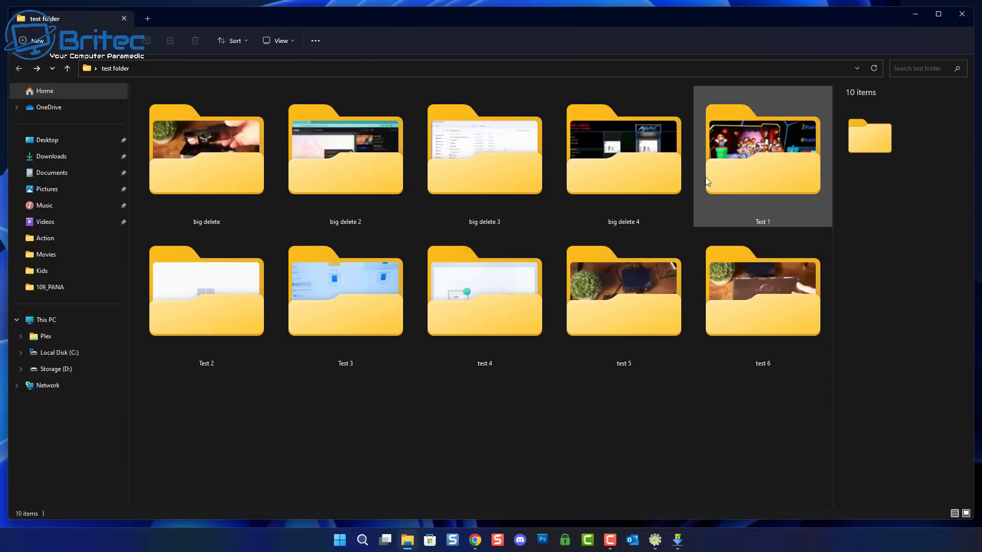
# Securely delete Test 1 with DeleteOnClick, accepting the SSD warning and confirming.
pyautogui.rightClick(729, 157)
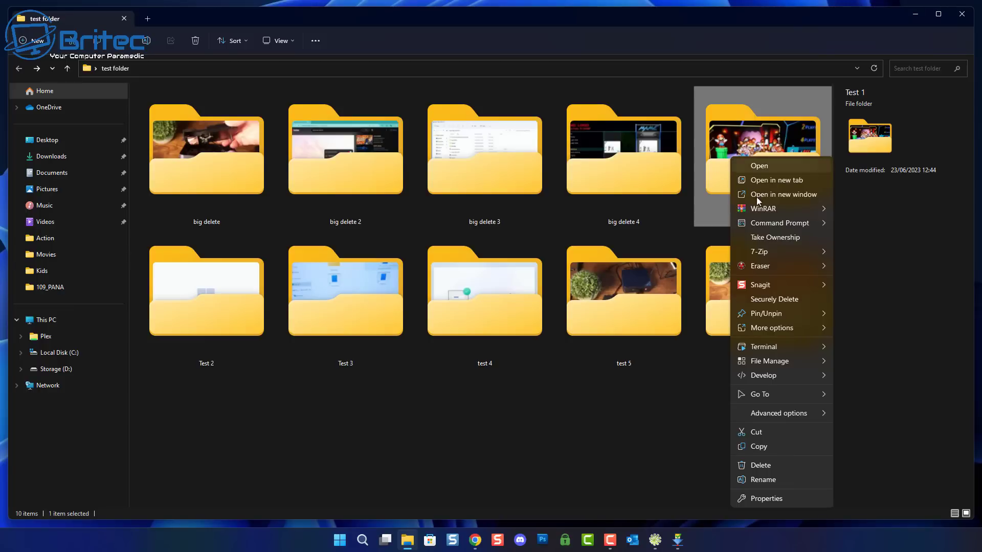
pyautogui.click(790, 300)
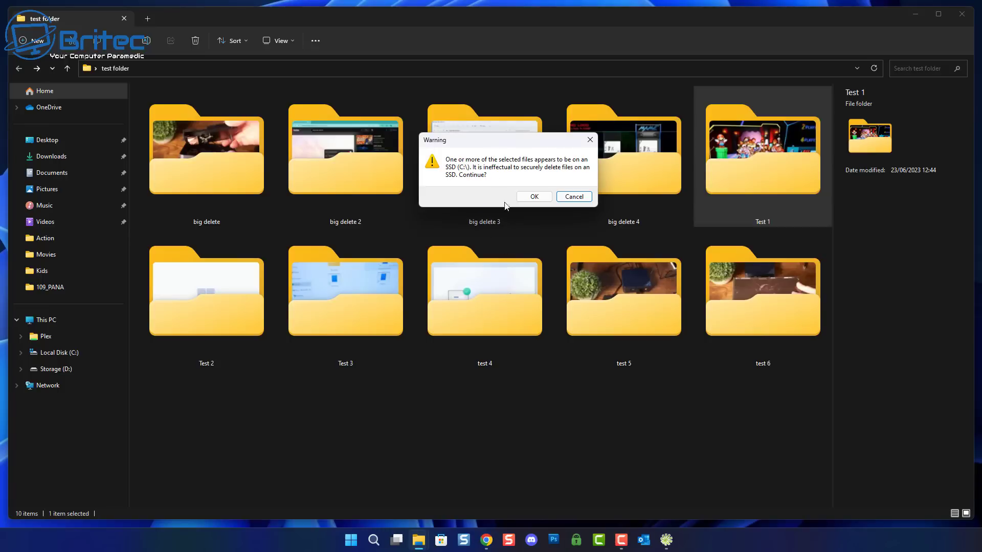
pyautogui.click(533, 197)
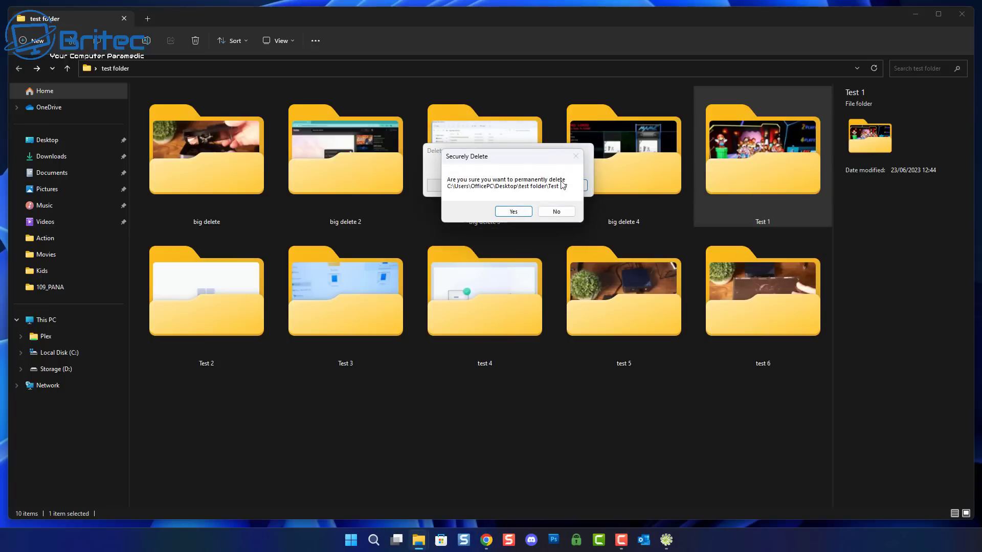
pyautogui.click(513, 212)
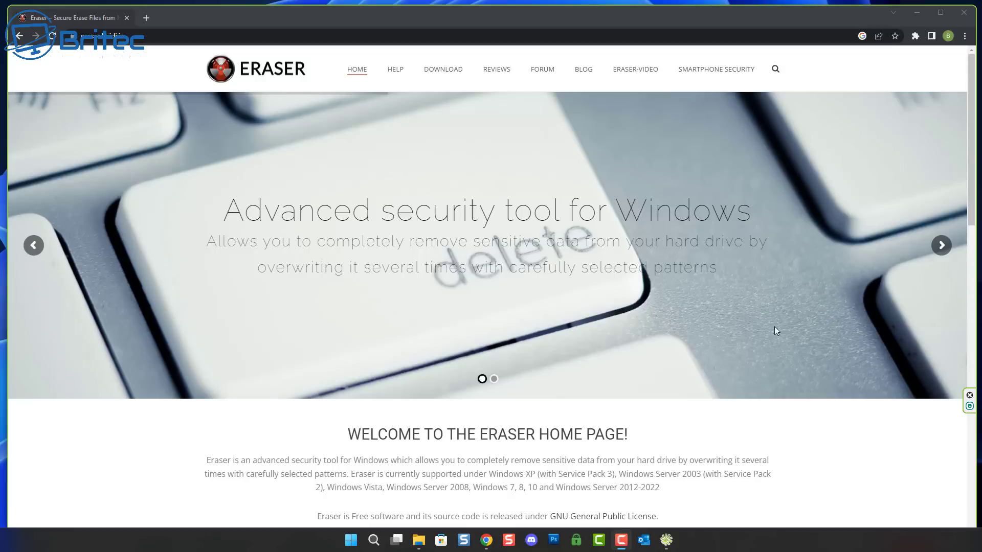
# View Eraser's download page listing builds up to 6.2.0.2993, then minimize Chrome.
pyautogui.click(432, 73)
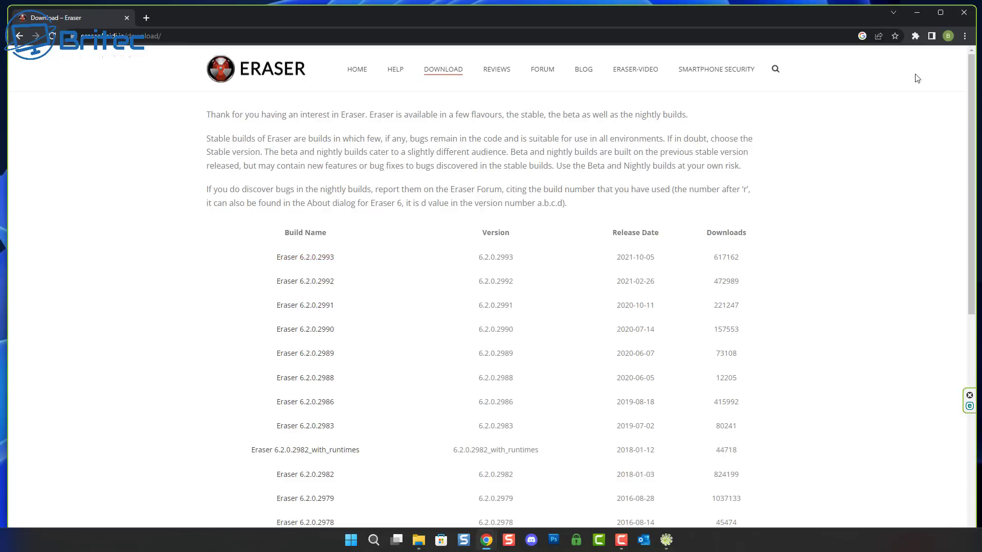
pyautogui.click(918, 15)
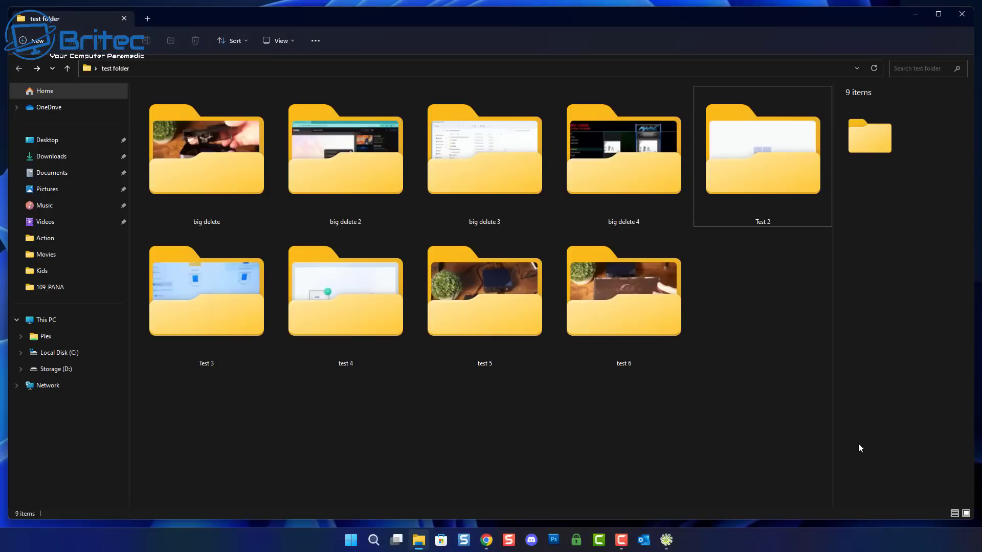
# Send the Test 2 folder to Eraser's Erase command.
pyautogui.click(759, 147)
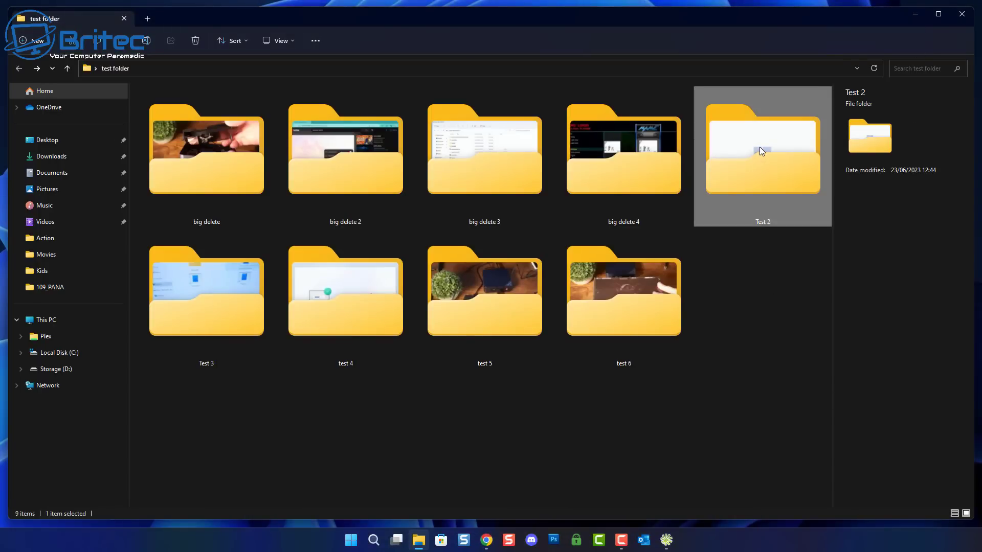
pyautogui.rightClick(759, 146)
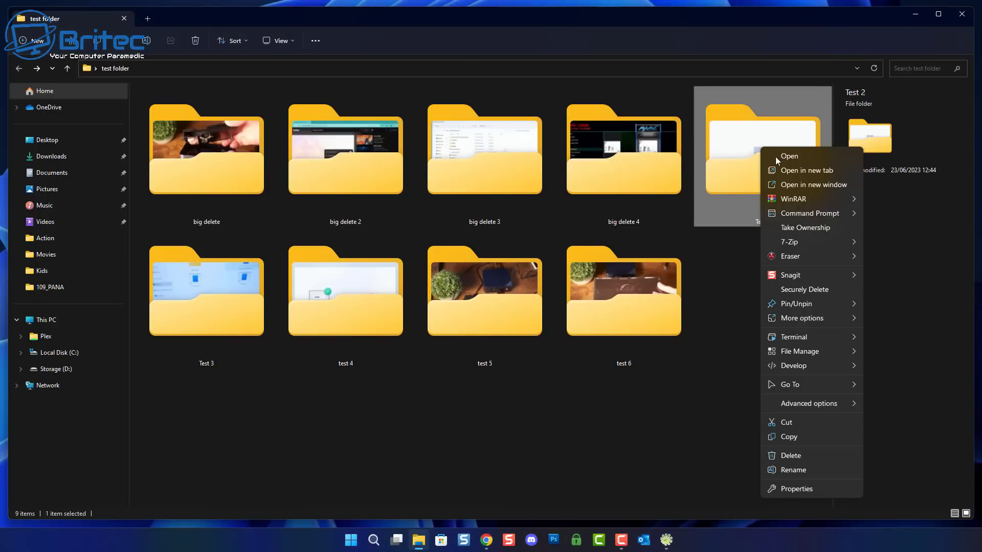
pyautogui.moveTo(784, 257)
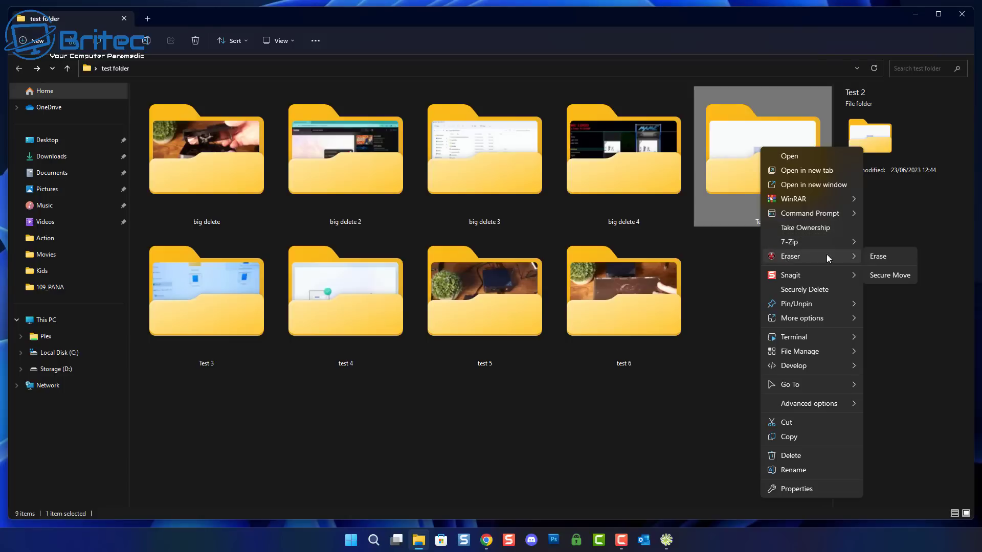
pyautogui.click(885, 259)
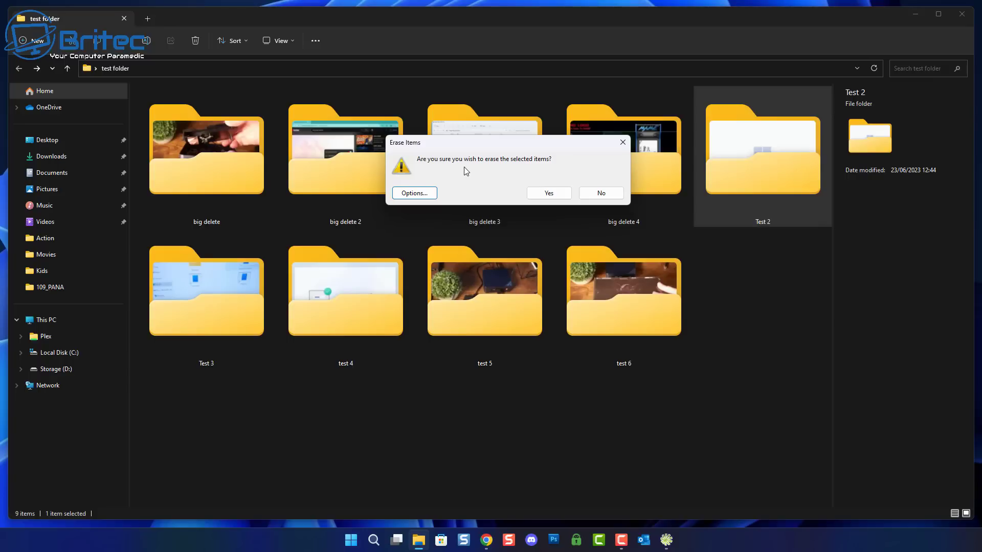
# Review the Task and Schedule options unchanged and confirm erasing Test 2.
pyautogui.click(410, 194)
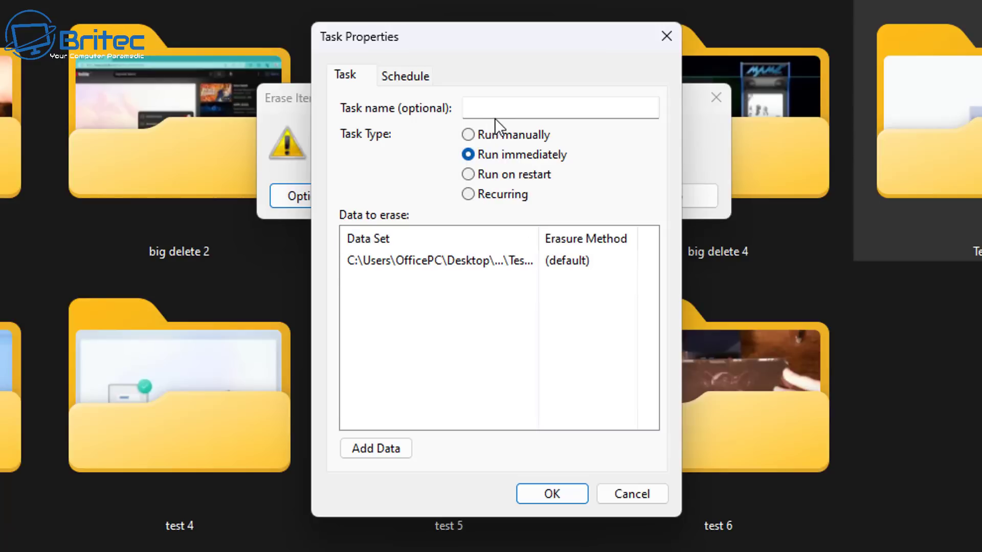
pyautogui.click(401, 78)
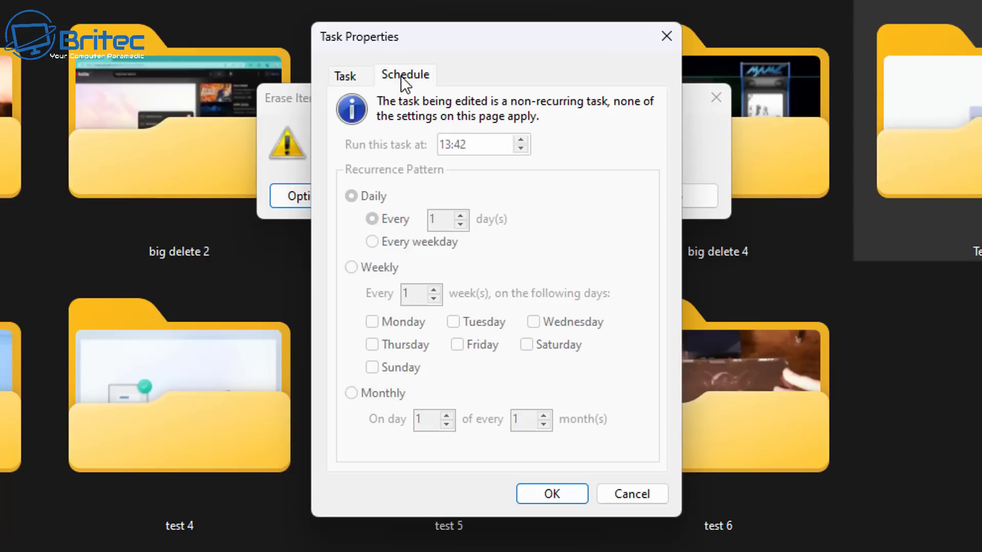
pyautogui.click(346, 72)
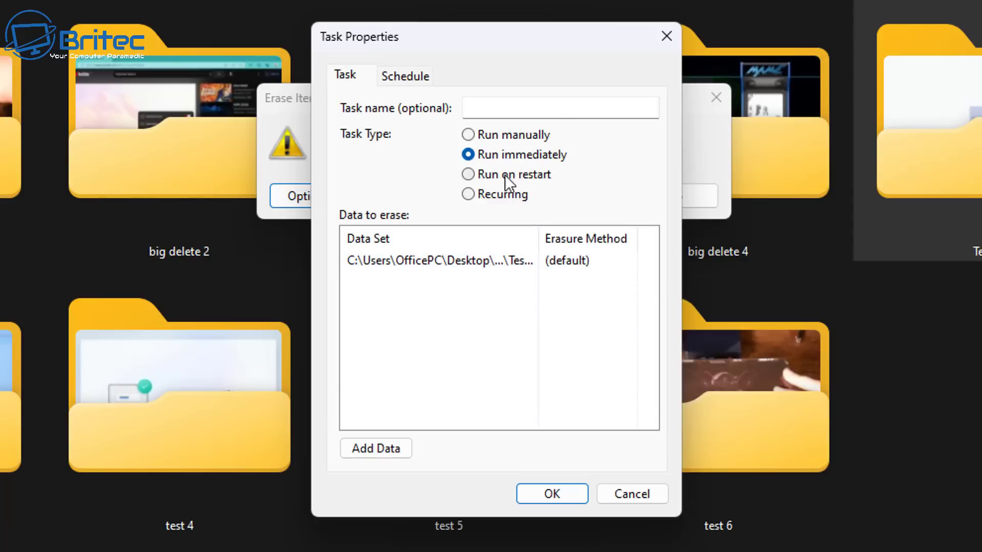
pyautogui.click(544, 492)
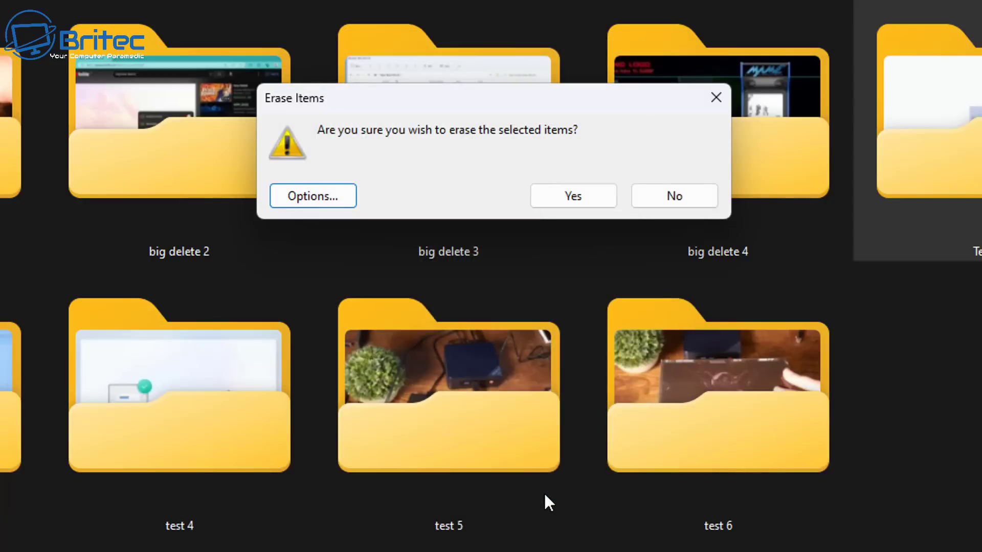
pyautogui.click(566, 197)
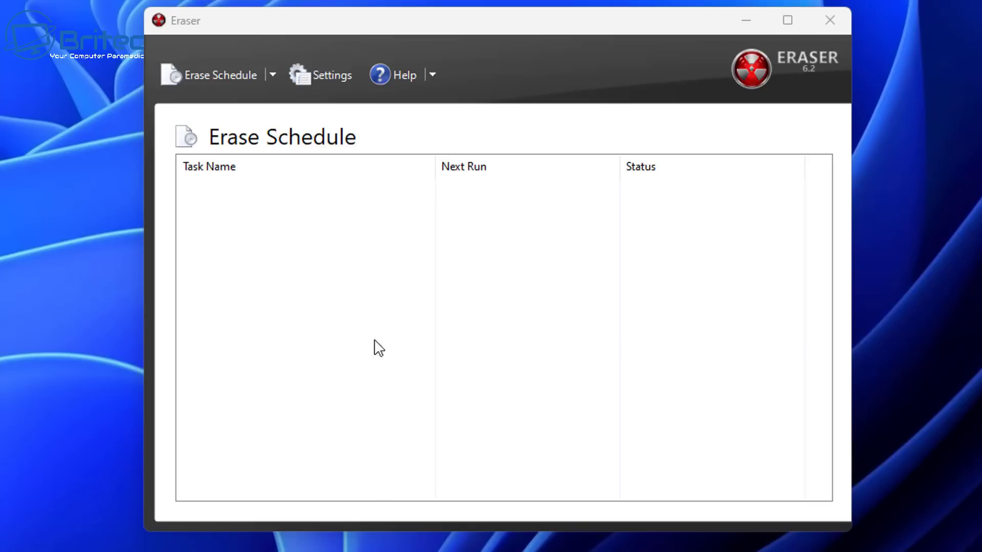
# In Eraser Settings keep Gutmann (35 passes) for files and Pseudorandom Data (1 pass) for drives.
pyautogui.click(327, 79)
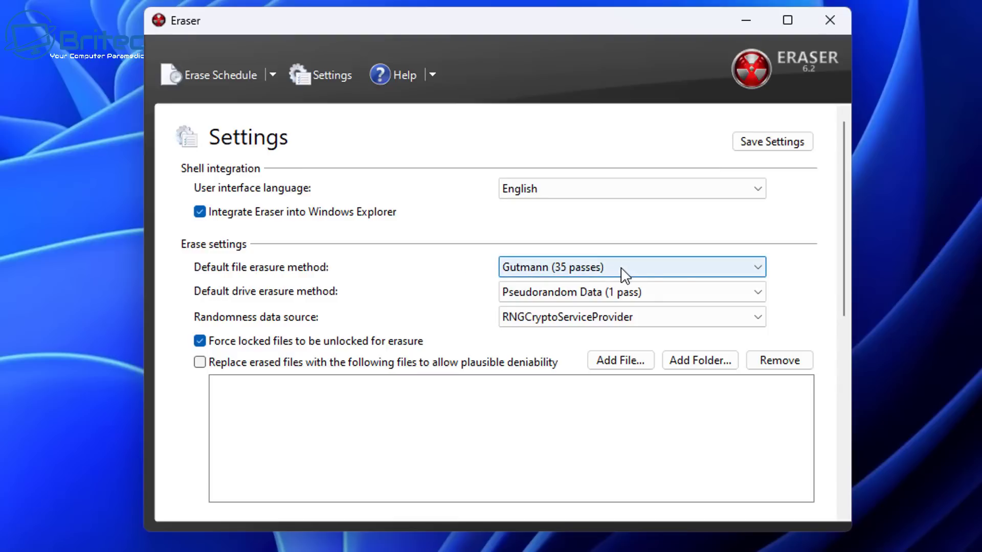
pyautogui.click(754, 267)
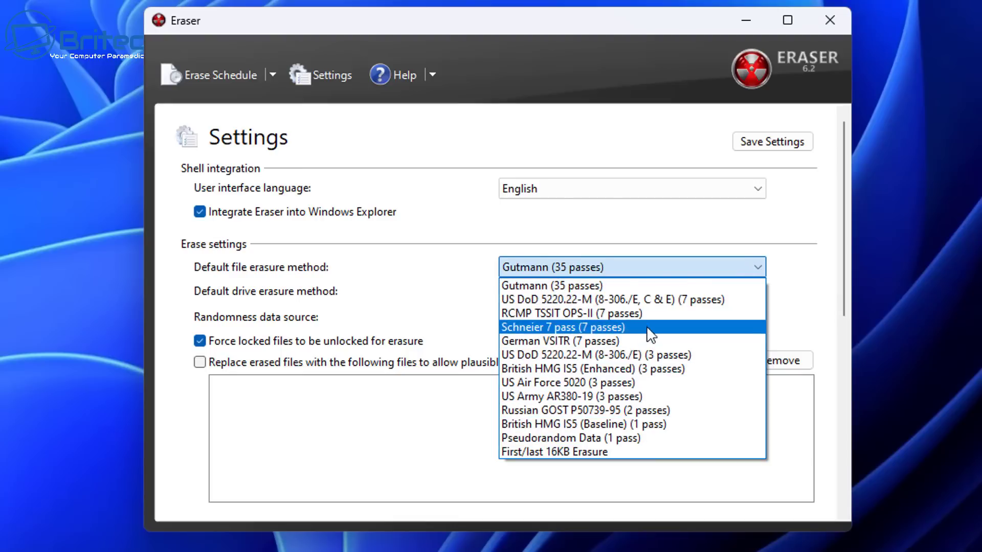
pyautogui.click(693, 219)
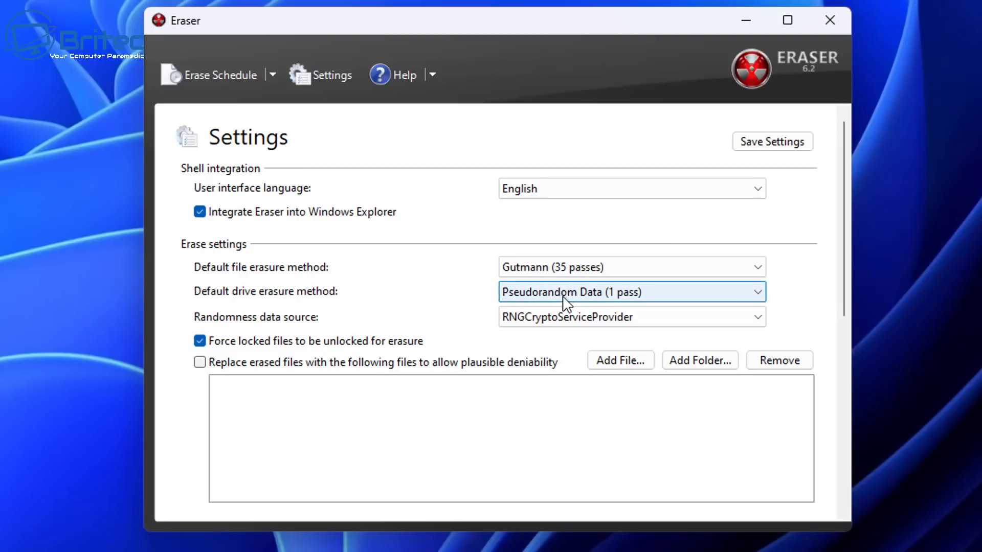
pyautogui.click(736, 285)
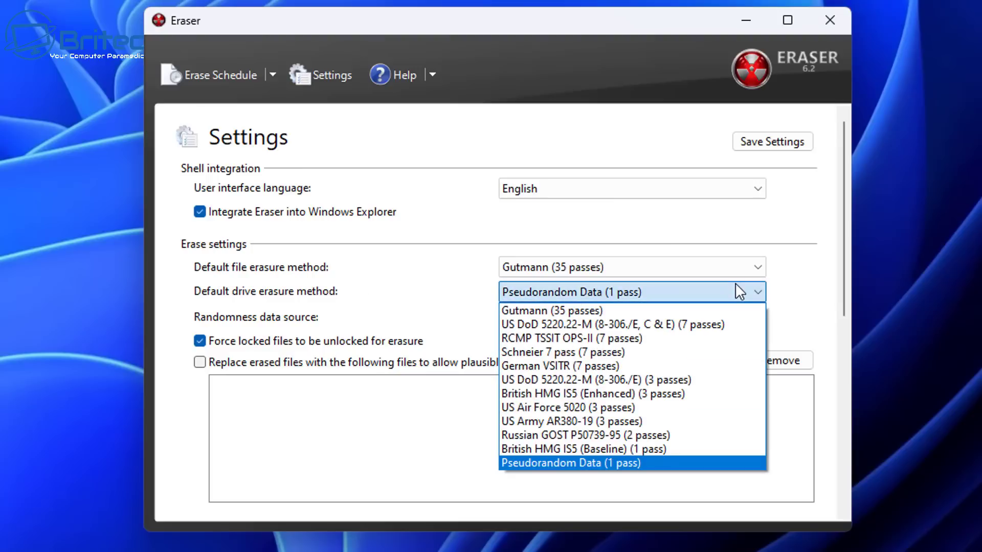
pyautogui.click(734, 284)
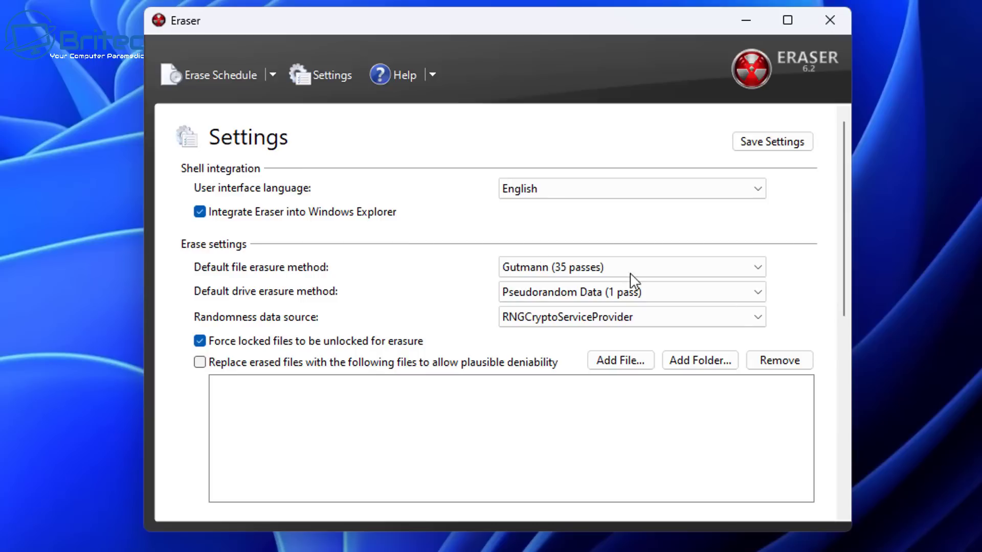
pyautogui.click(231, 78)
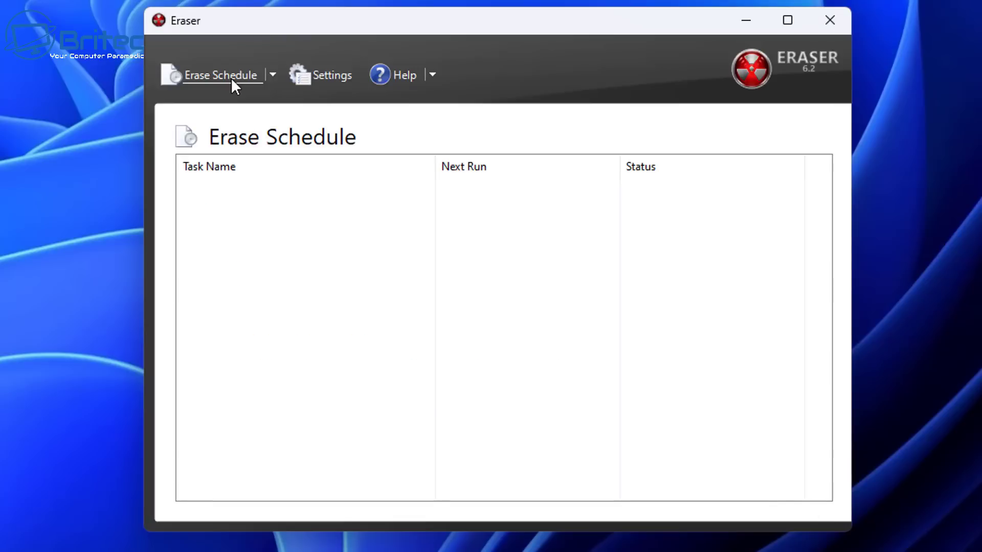
# Close Eraser, set Moo0's method to Vaporize (Vanish it!), and bring Explorer forward.
pyautogui.click(828, 22)
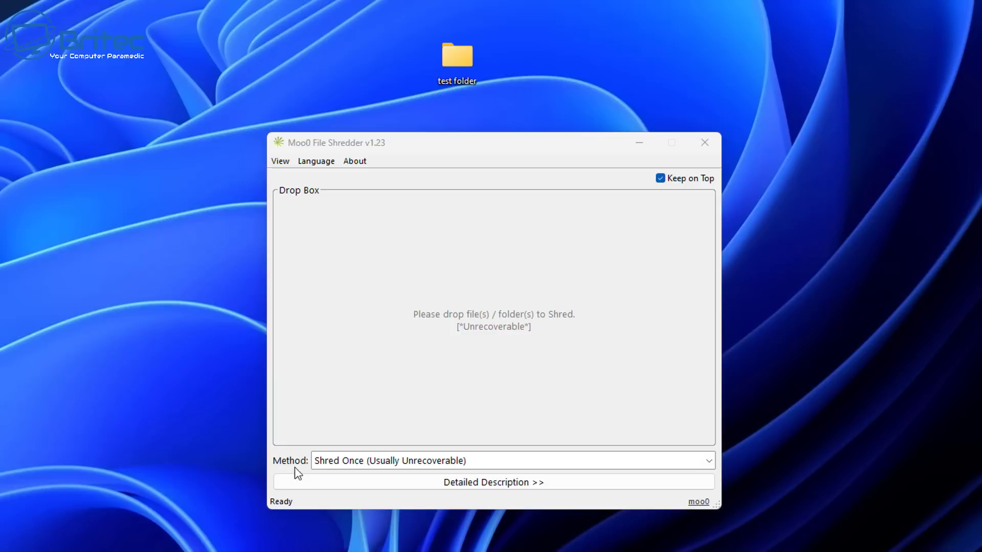
pyautogui.click(534, 465)
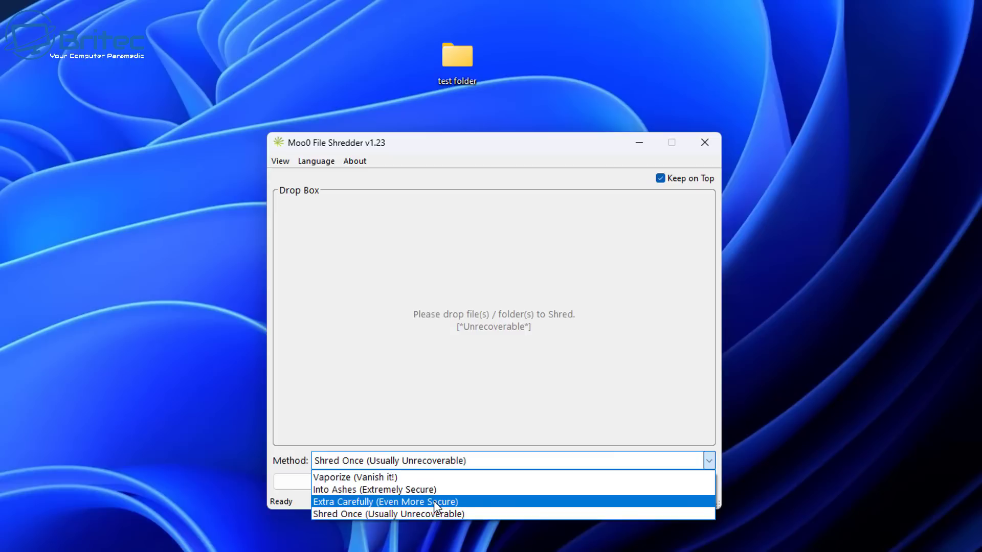
pyautogui.click(453, 479)
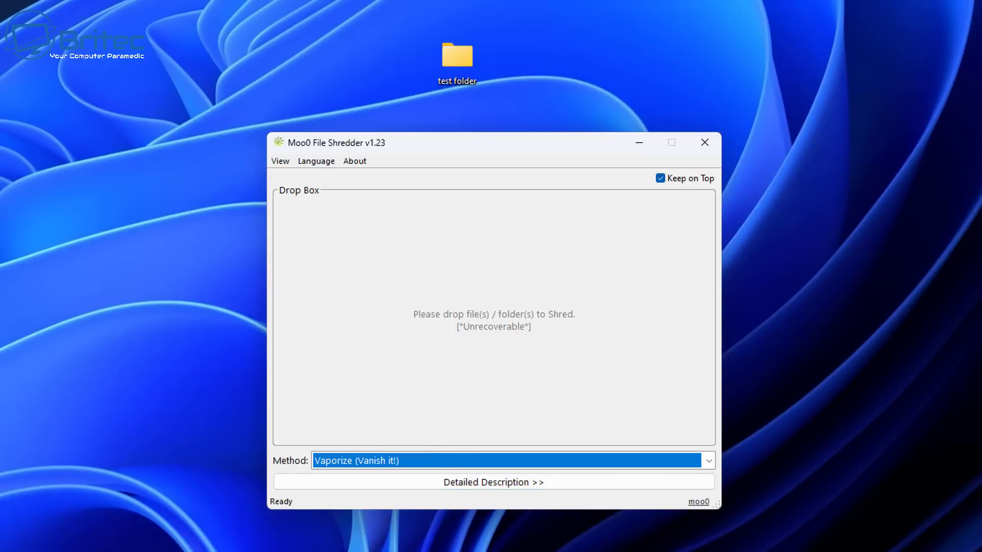
pyautogui.click(471, 550)
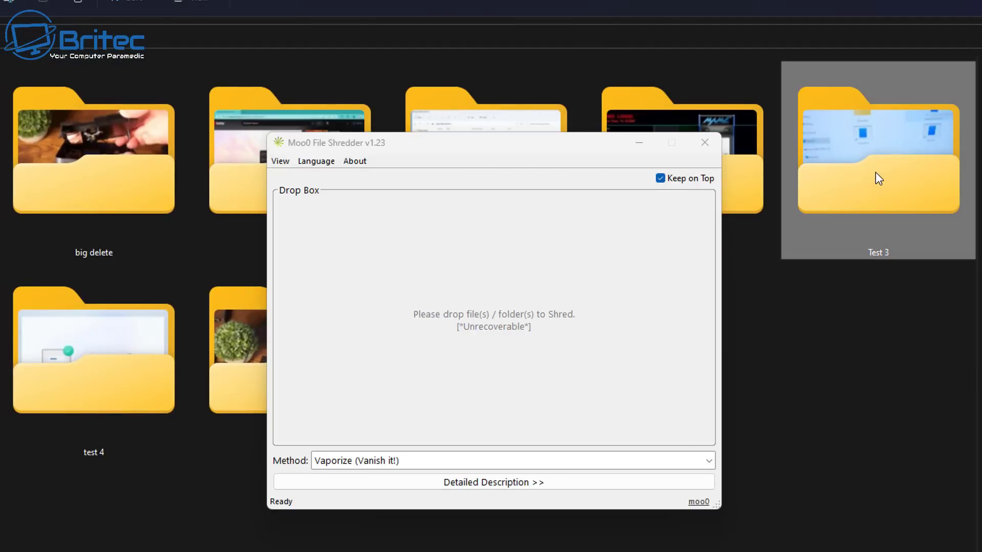
# Shred Test 3 by dropping it on the Drop Box and confirming, then open the View menu.
pyautogui.moveTo(874, 175); pyautogui.dragTo(513, 306)
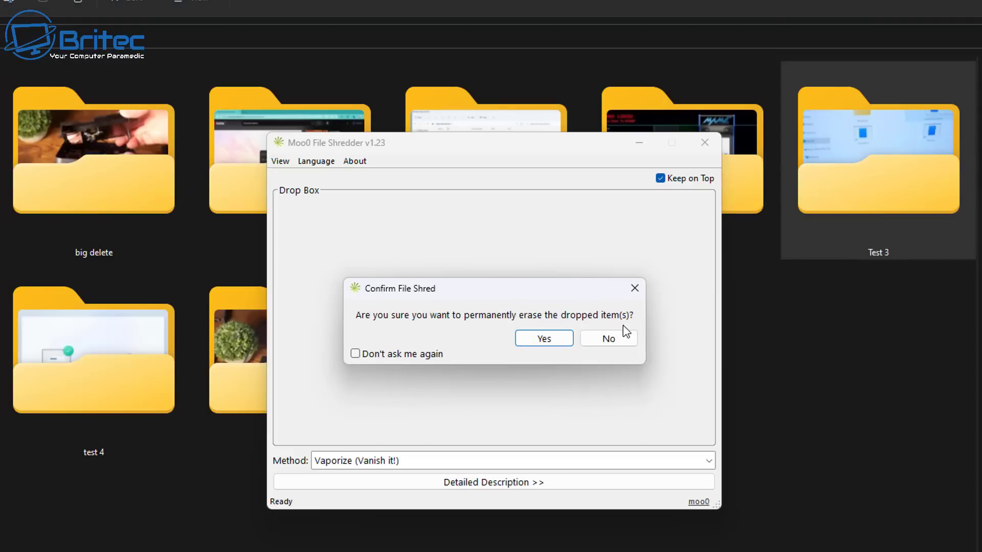
pyautogui.click(542, 344)
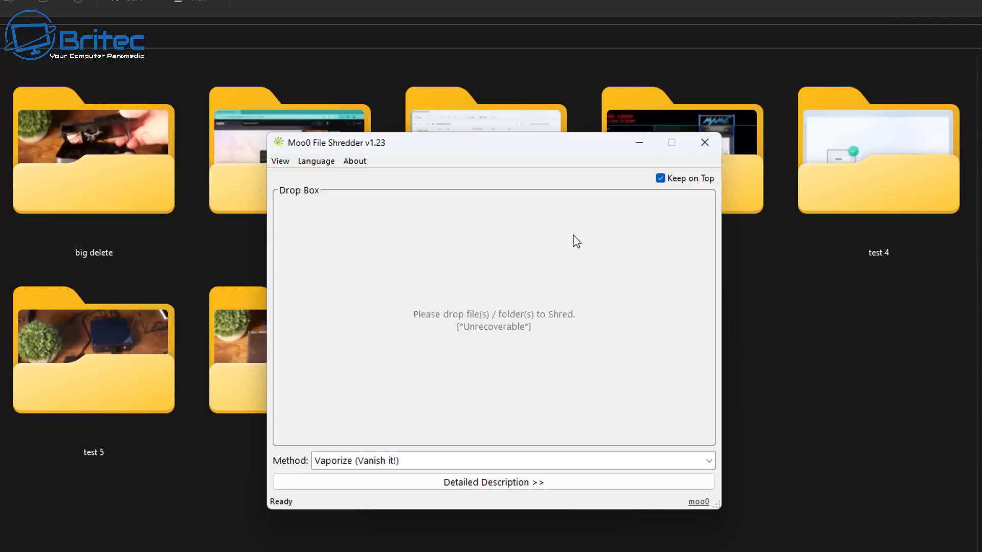
pyautogui.click(281, 162)
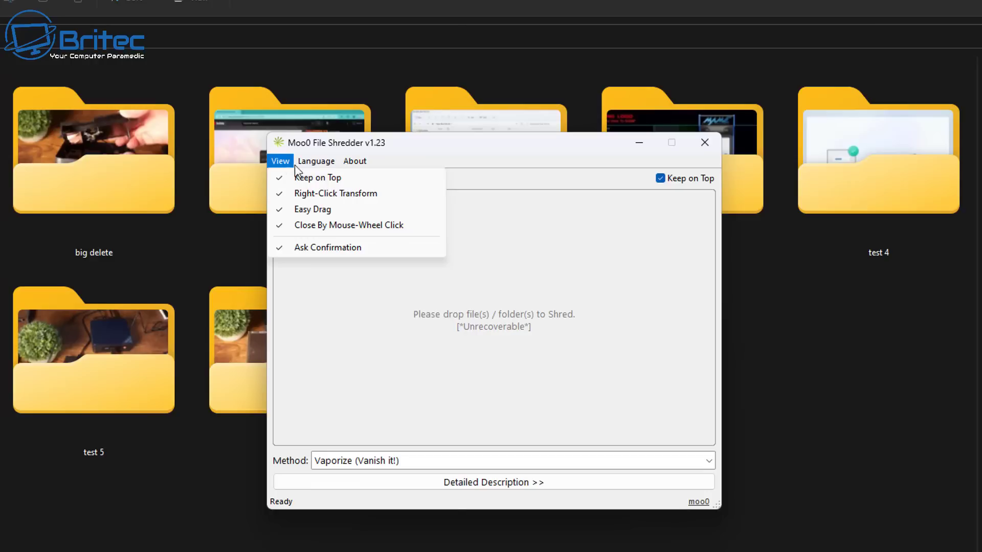
# Display the About menu's version and online software entries.
pyautogui.moveTo(355, 161)
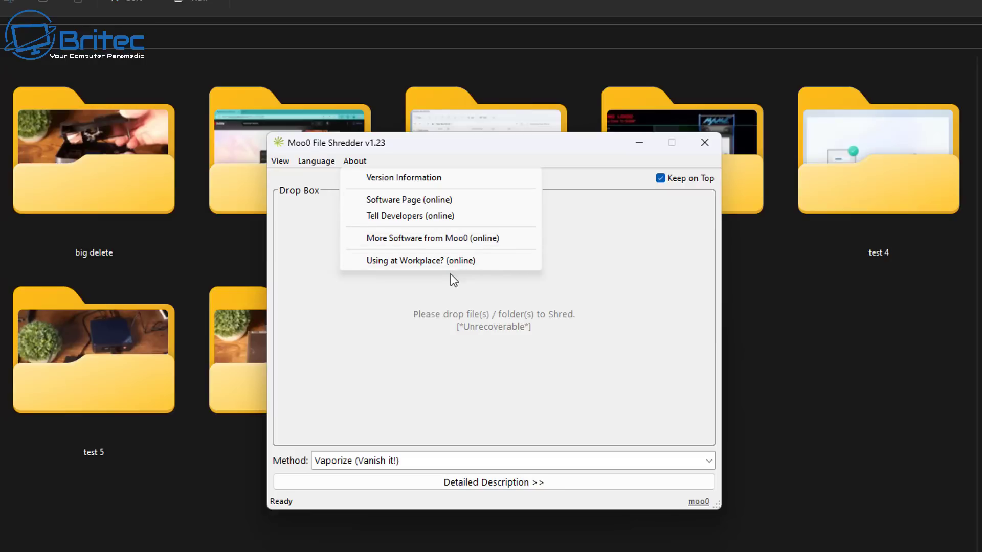
# Try Into Ashes and Extra Carefully, settle on Shred Once (Usually Unrecoverable), and close Moo0.
pyautogui.click(400, 413)
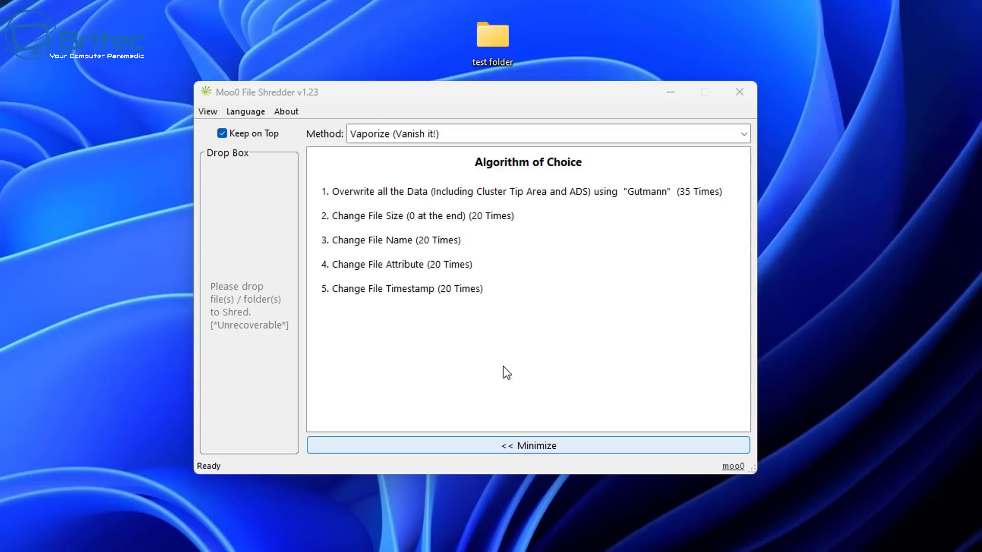
pyautogui.click(744, 134)
pyautogui.click(713, 174)
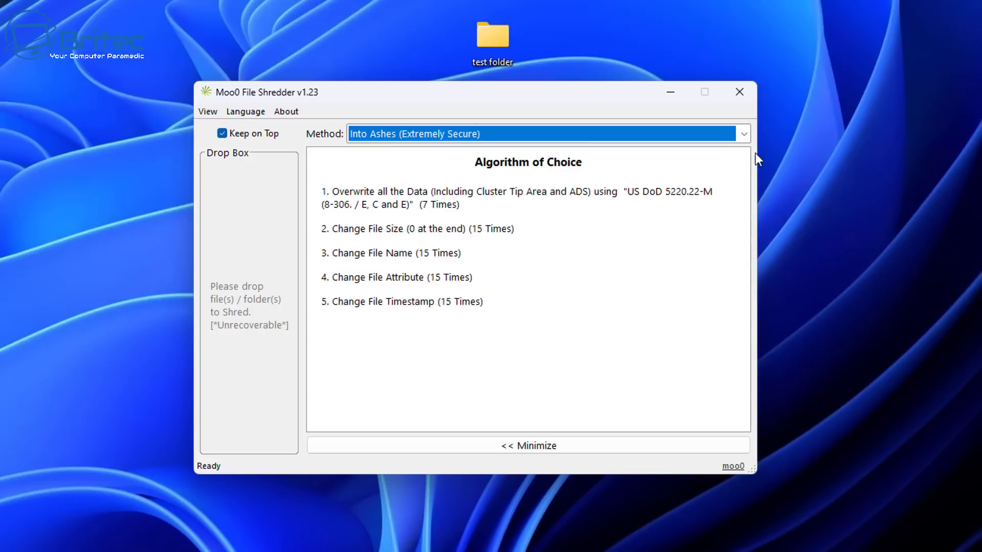
pyautogui.click(725, 137)
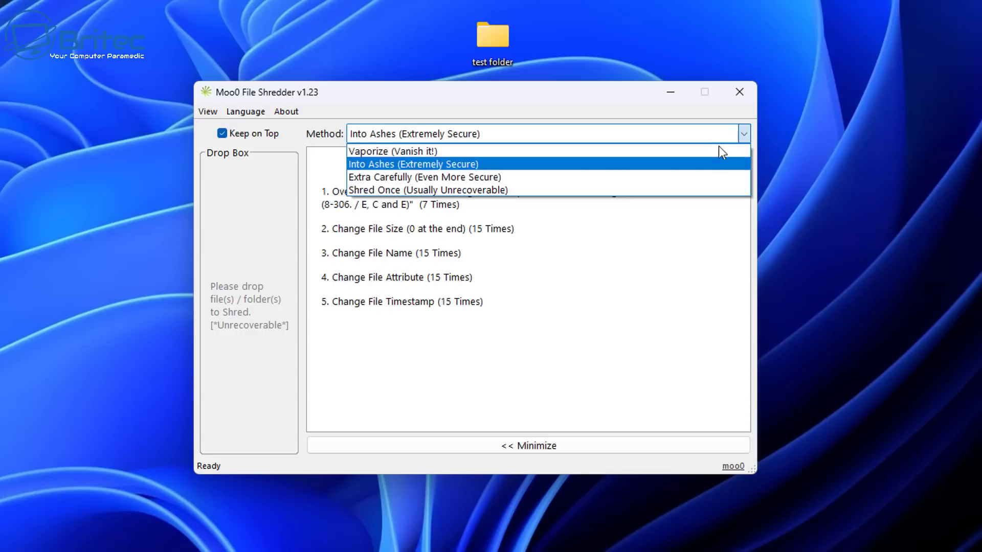
pyautogui.click(704, 176)
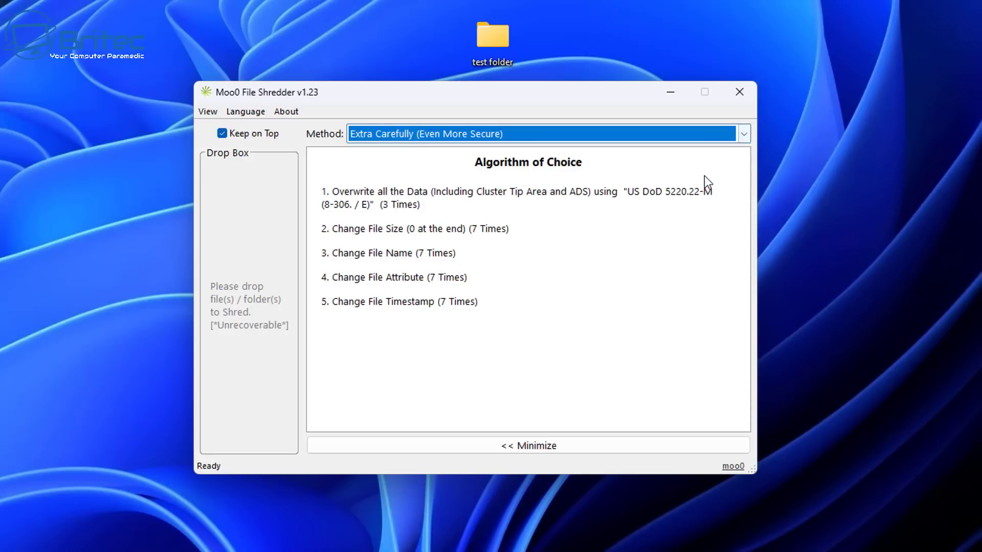
pyautogui.click(708, 133)
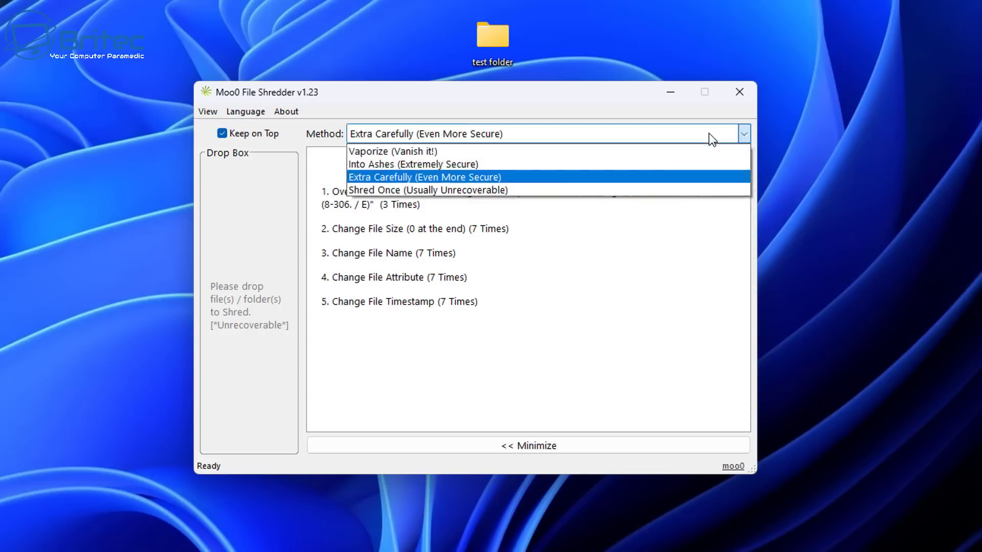
pyautogui.click(690, 189)
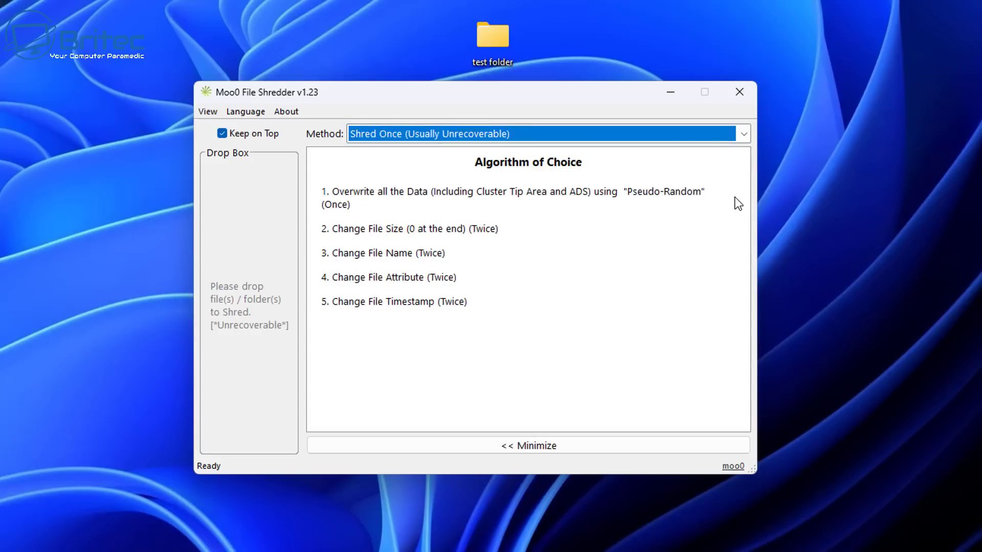
pyautogui.click(742, 94)
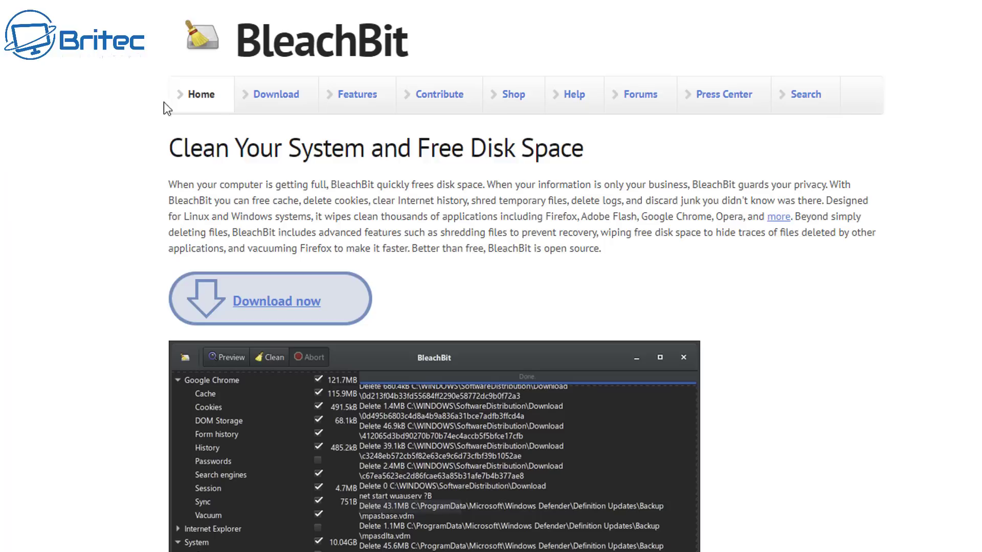
# Go to BleachBit's Download page and open the Windows download page for version 4.4.2.
pyautogui.click(273, 97)
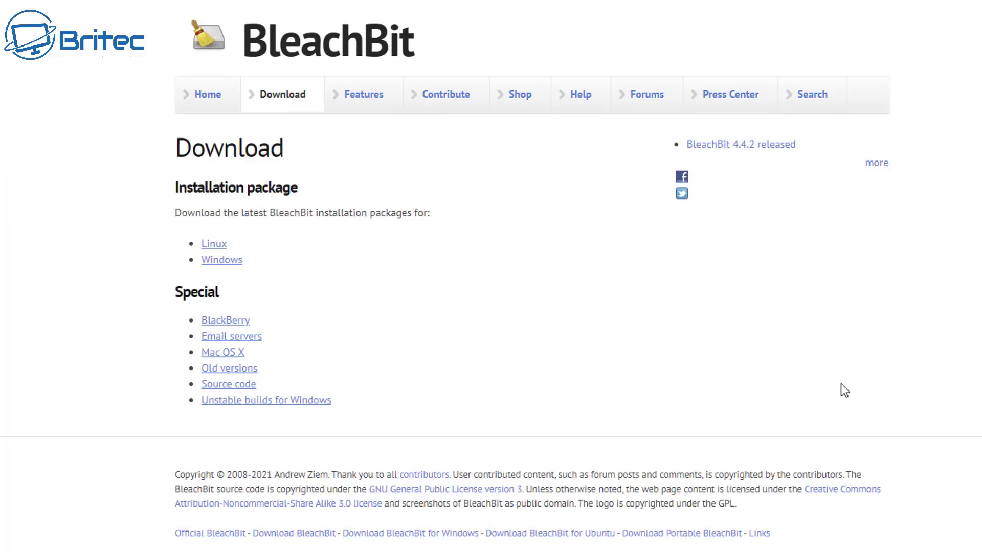
pyautogui.click(222, 262)
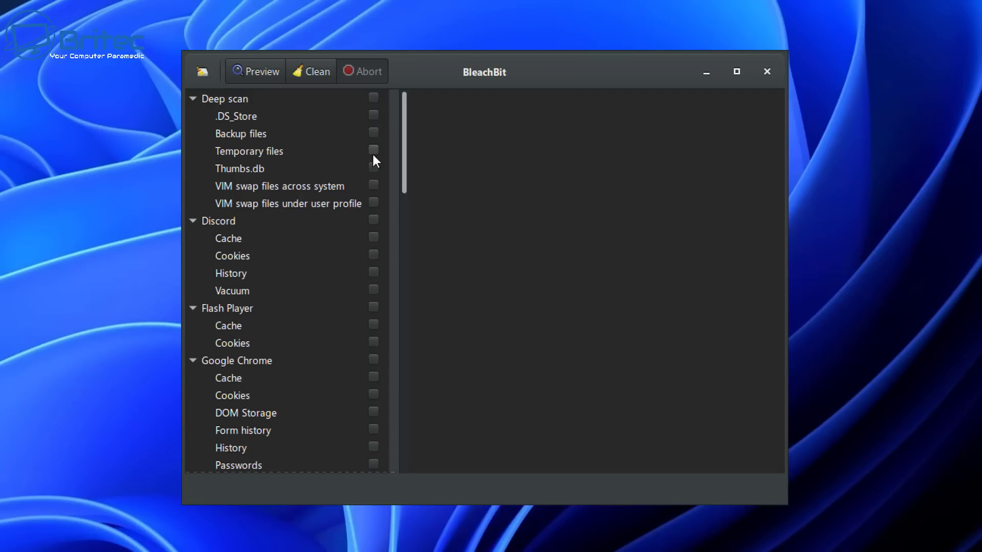
# Scroll through the unticked cleaner list, then bring up the shred and wipe options menu.
pyautogui.moveTo(406, 128); pyautogui.dragTo(372, 445)
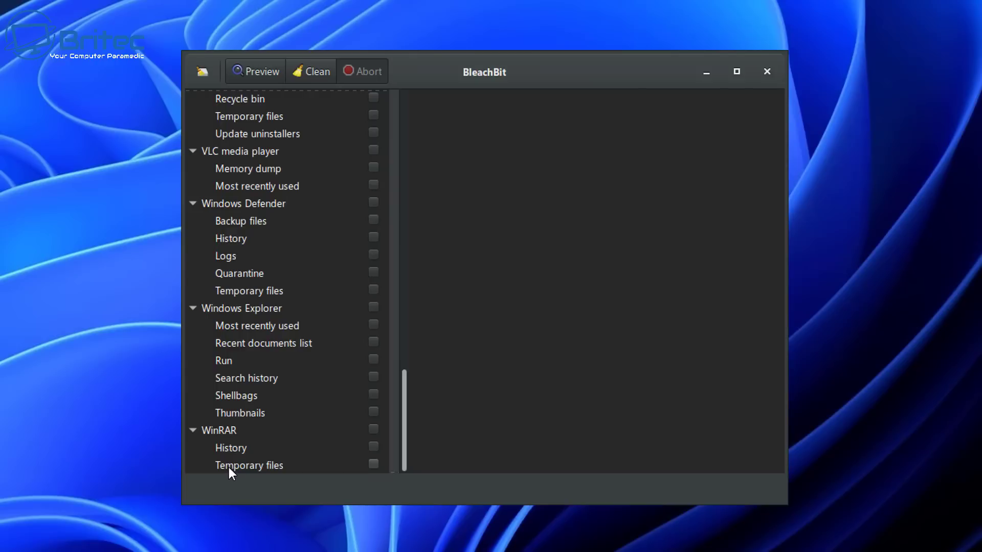
pyautogui.scroll(13, 229, 467)
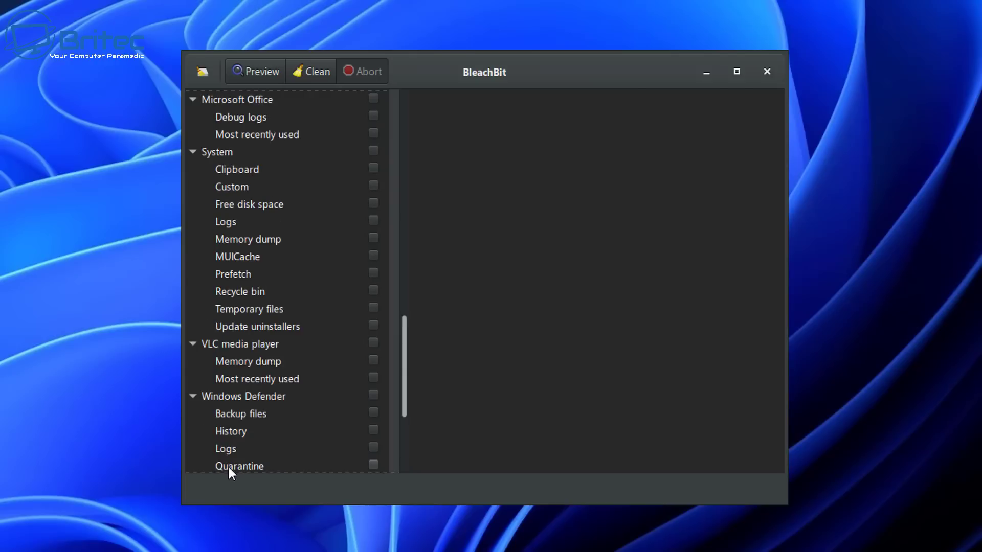
pyautogui.click(207, 69)
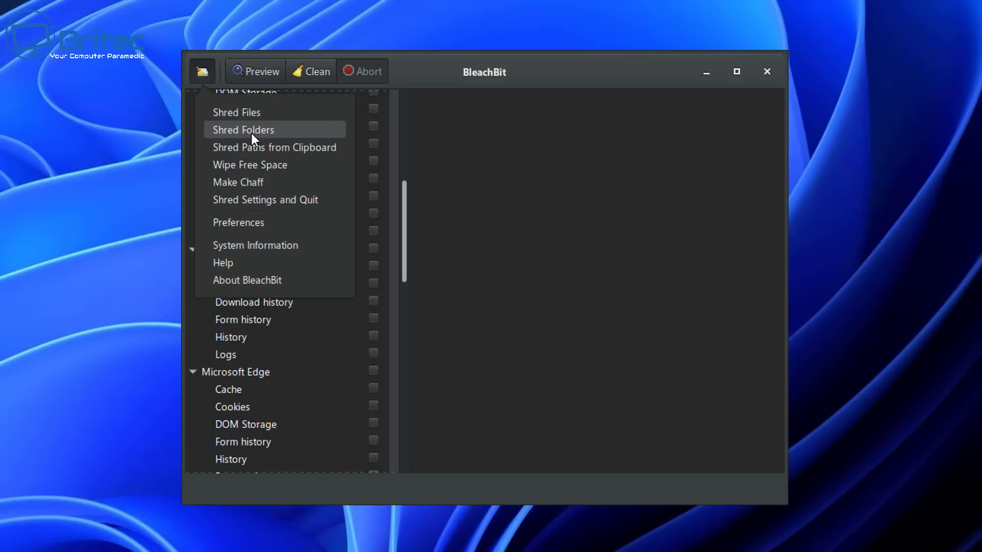
pyautogui.click(238, 222)
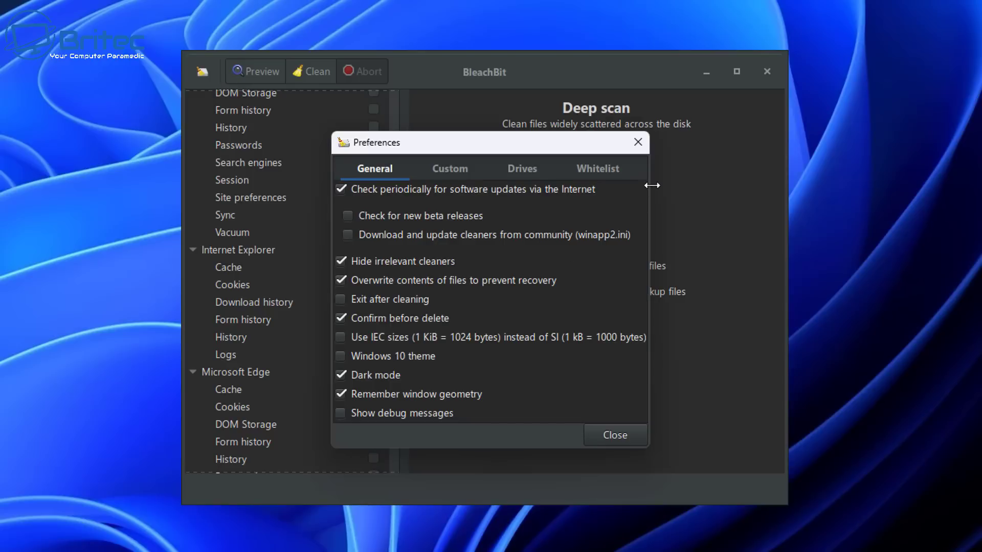
pyautogui.click(637, 143)
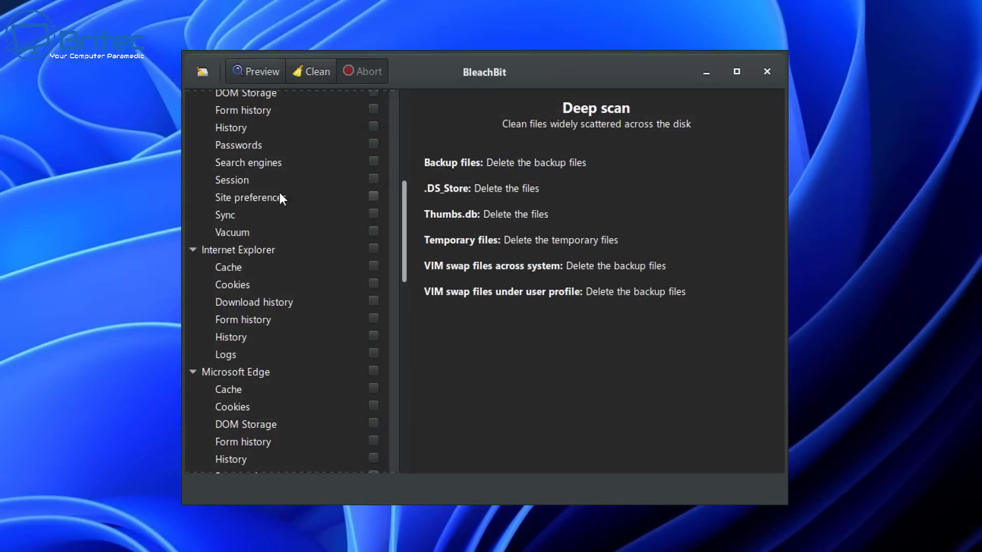
pyautogui.scroll(3, 279, 192)
pyautogui.click(202, 72)
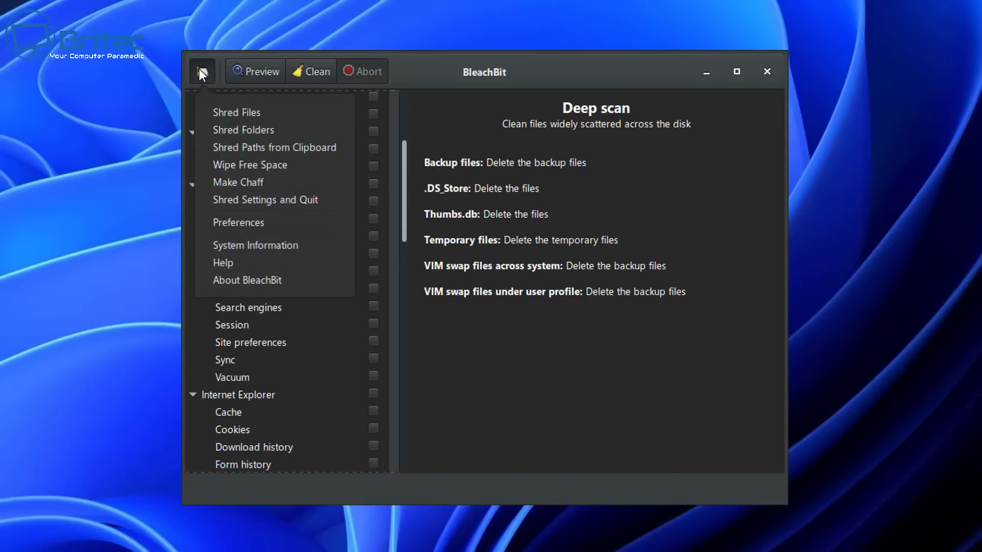
# Shred the test folder\test 4 folder via Shred Folders, confirming Delete to recover 30.8MB.
pyautogui.click(241, 131)
pyautogui.scroll(-4, 480, 250)
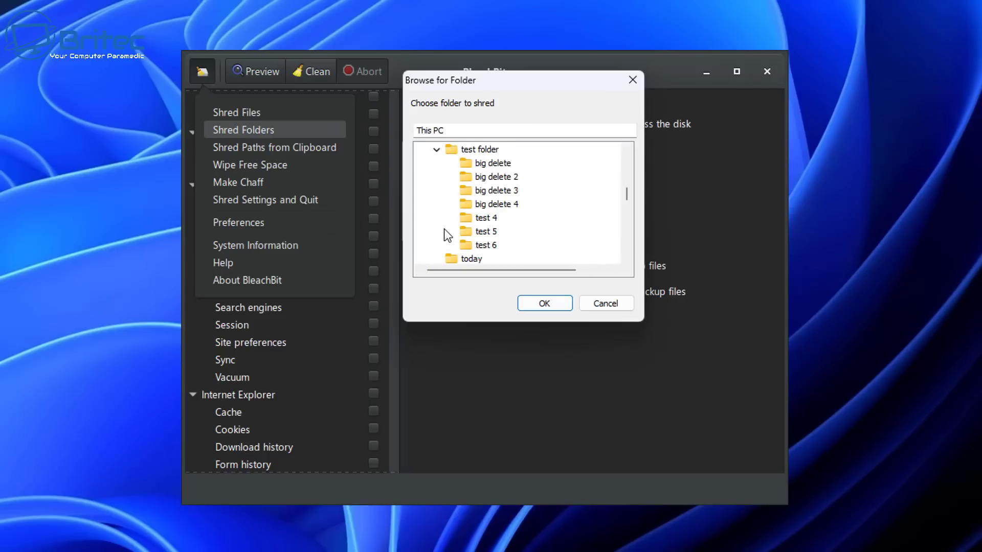
pyautogui.click(483, 218)
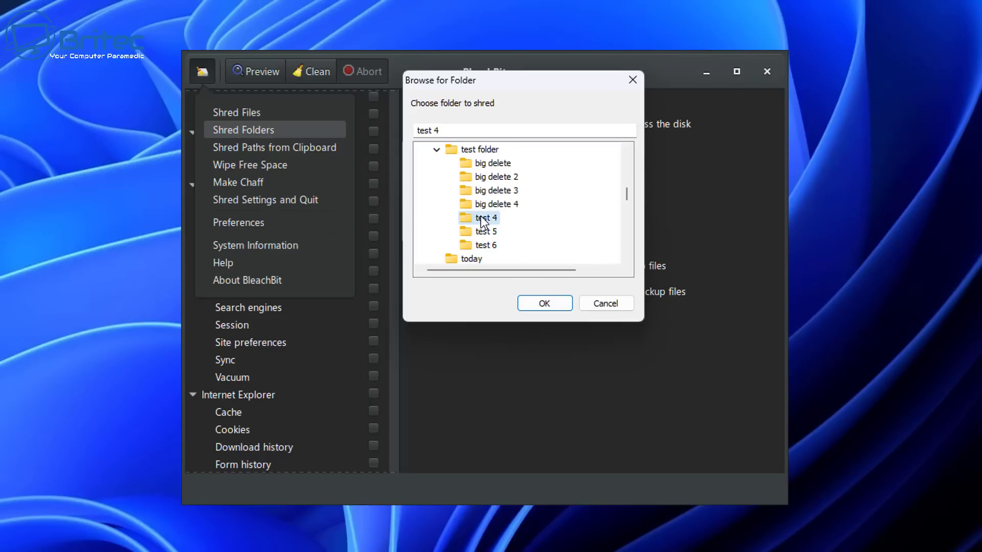
pyautogui.click(545, 303)
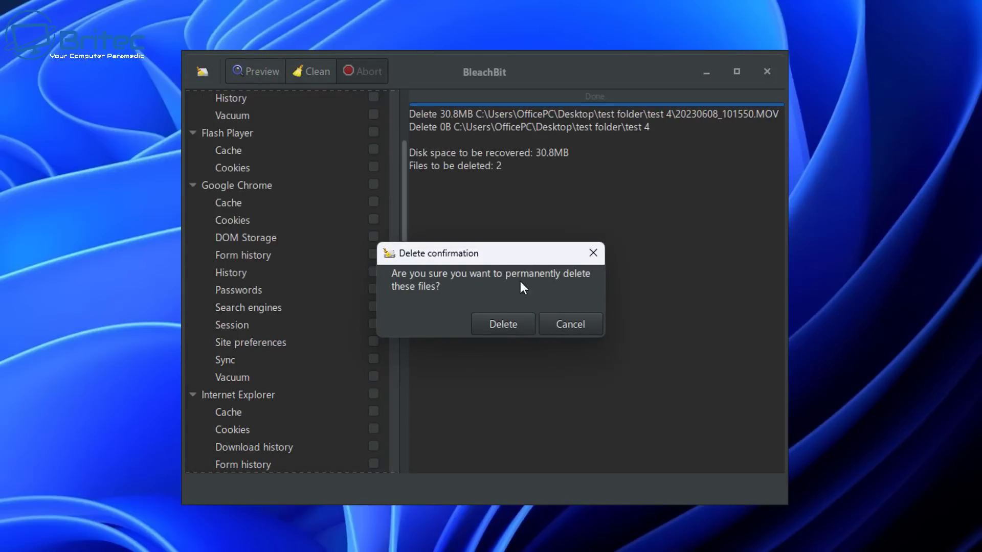
pyautogui.click(502, 324)
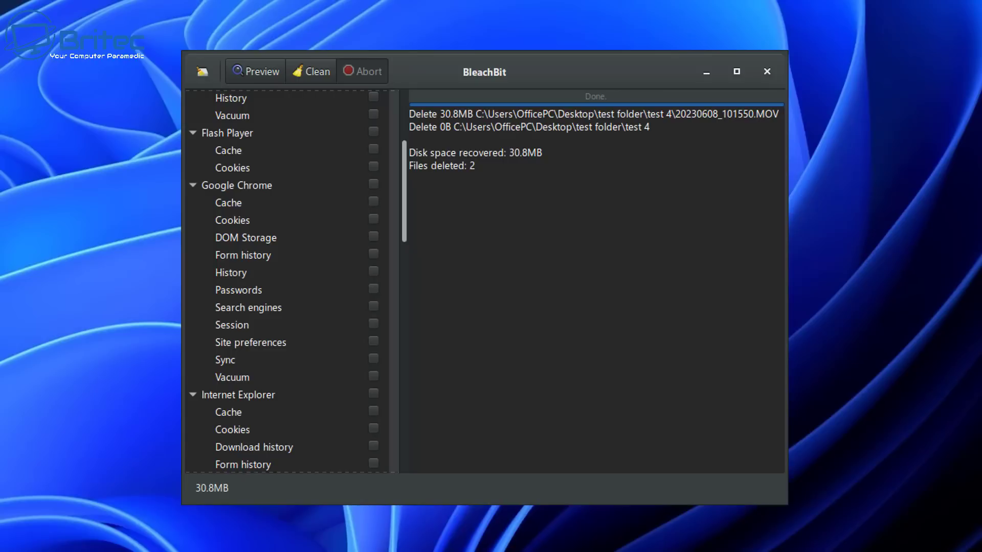
# Return to the BleachBit window and scroll through the shred results.
pyautogui.click(540, 225)
pyautogui.scroll(-10, 298, 293)
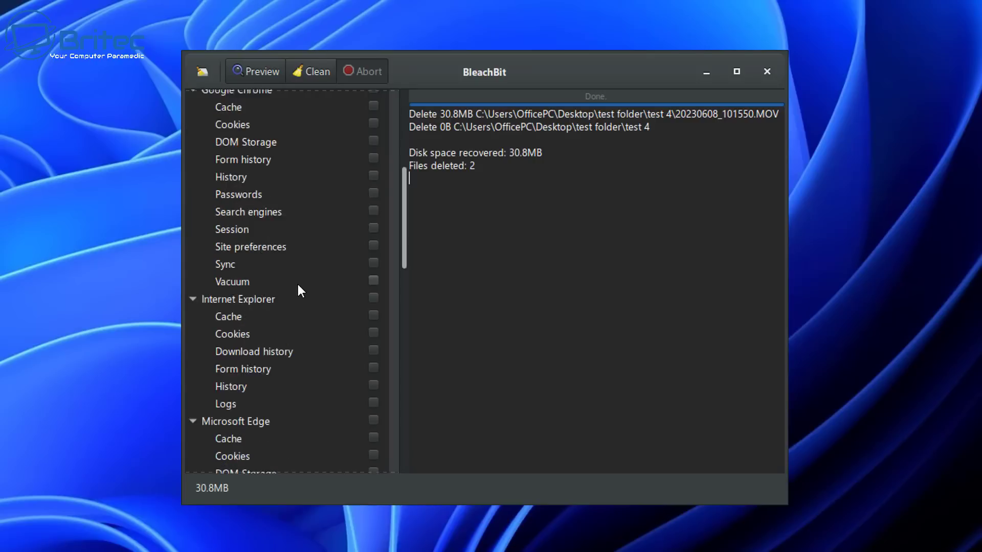
pyautogui.scroll(-10, 291, 286)
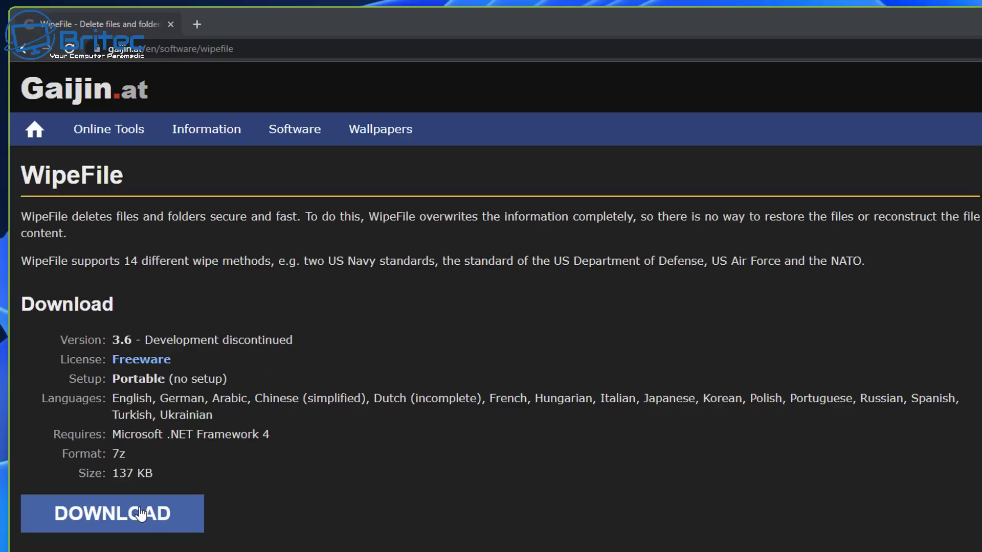
# Download the WipeFile 3.6 package from the gaijin.at WipeFile page.
pyautogui.click(138, 515)
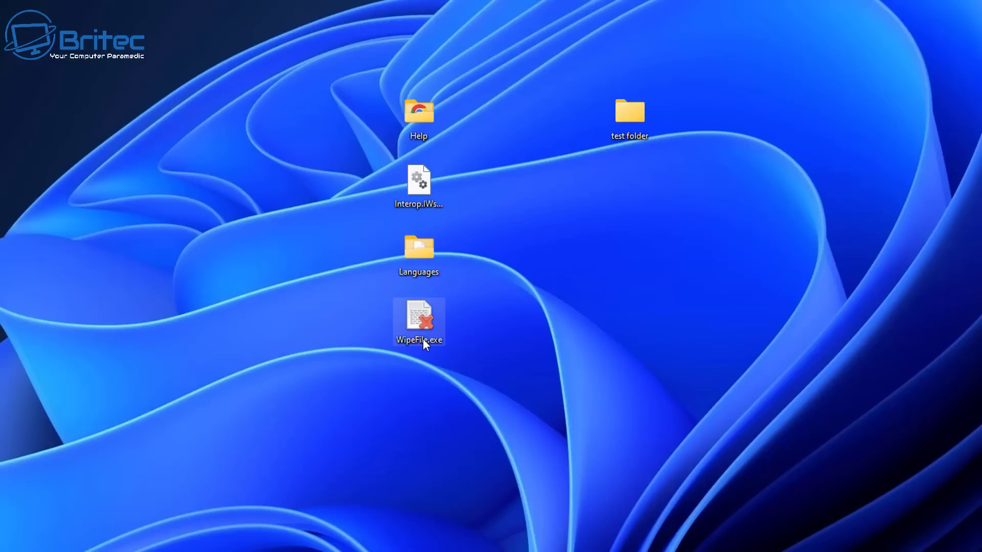
# Launch WipeFile.exe in portable mode and select the US DoD / US Air Force (3x) wipe method.
pyautogui.doubleClick(420, 323)
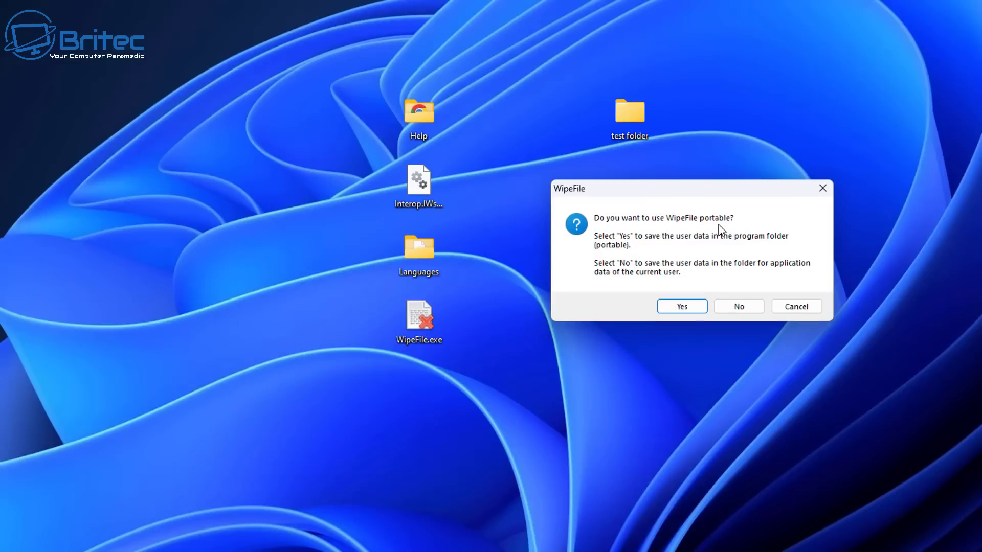
pyautogui.click(682, 307)
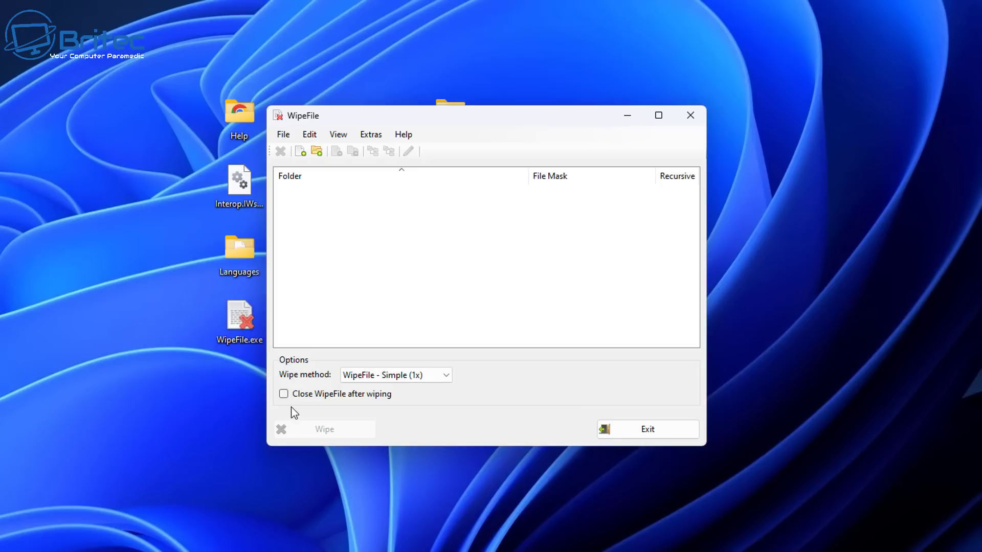
pyautogui.click(444, 376)
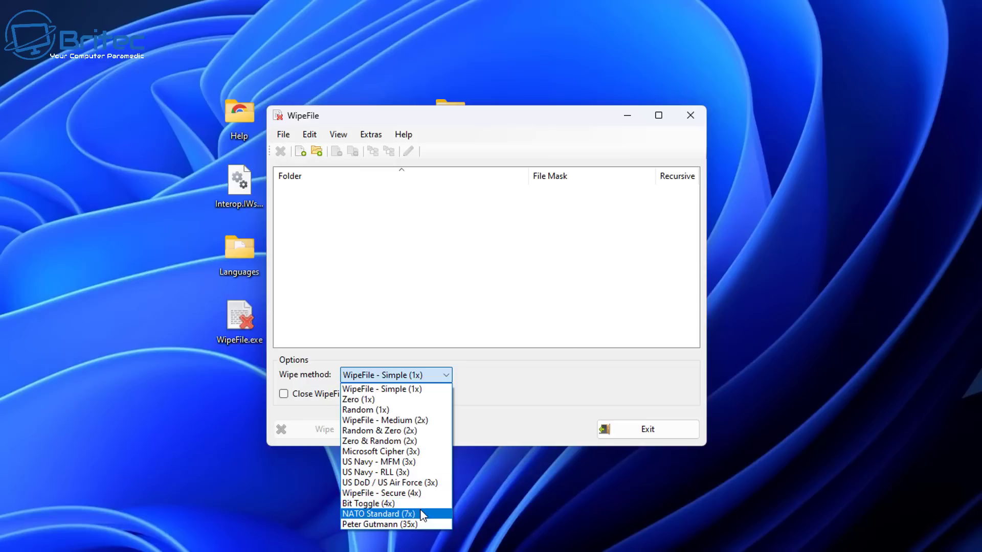
pyautogui.click(420, 483)
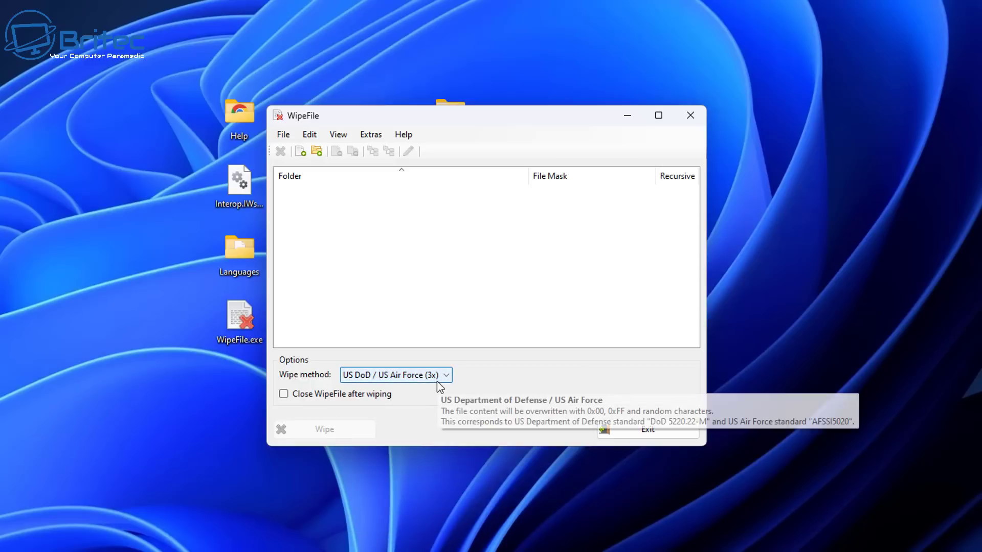
# In Extras > Settings, tick Random date/time on the Wiping tab, review Logging and Explorer Integration, and click Ok.
pyautogui.click(309, 135)
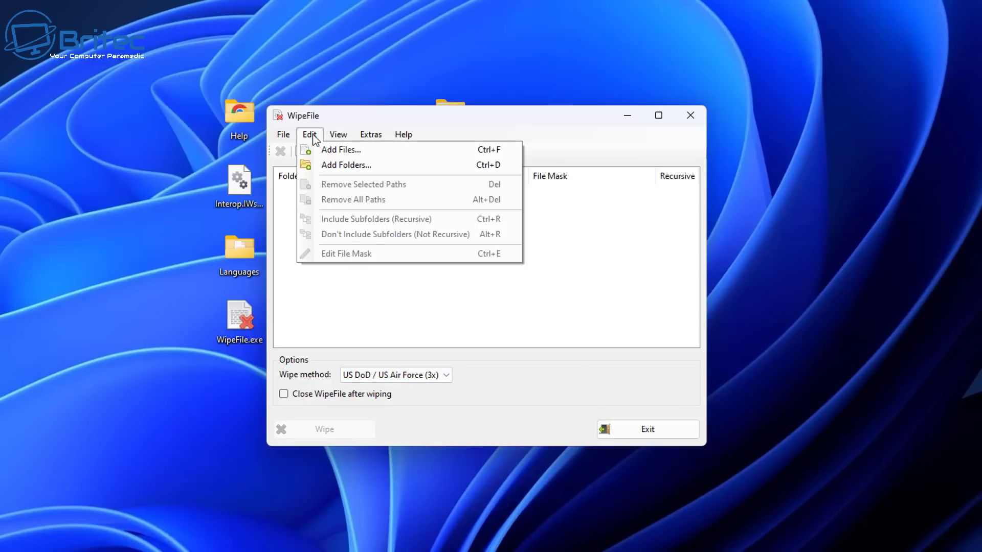
pyautogui.moveTo(325, 136)
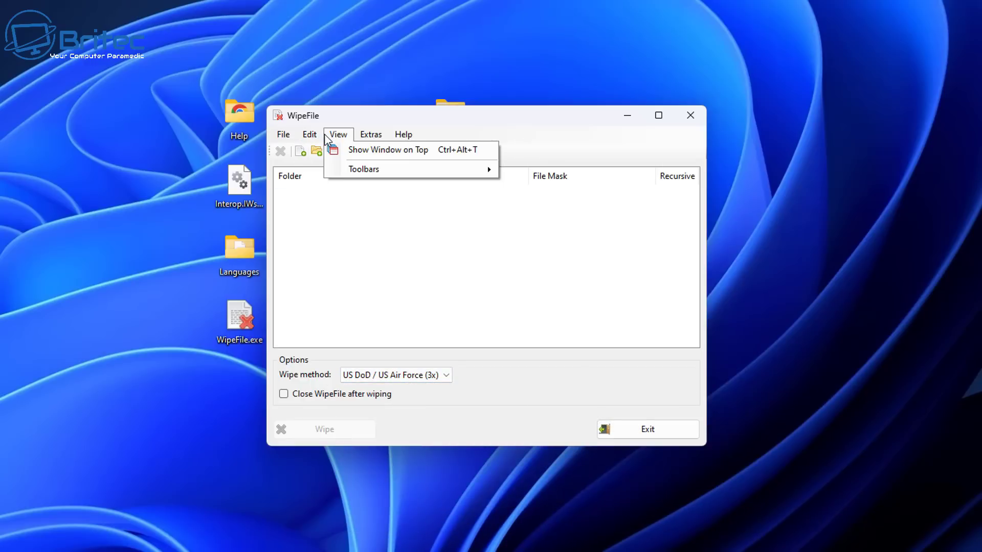
pyautogui.moveTo(367, 136)
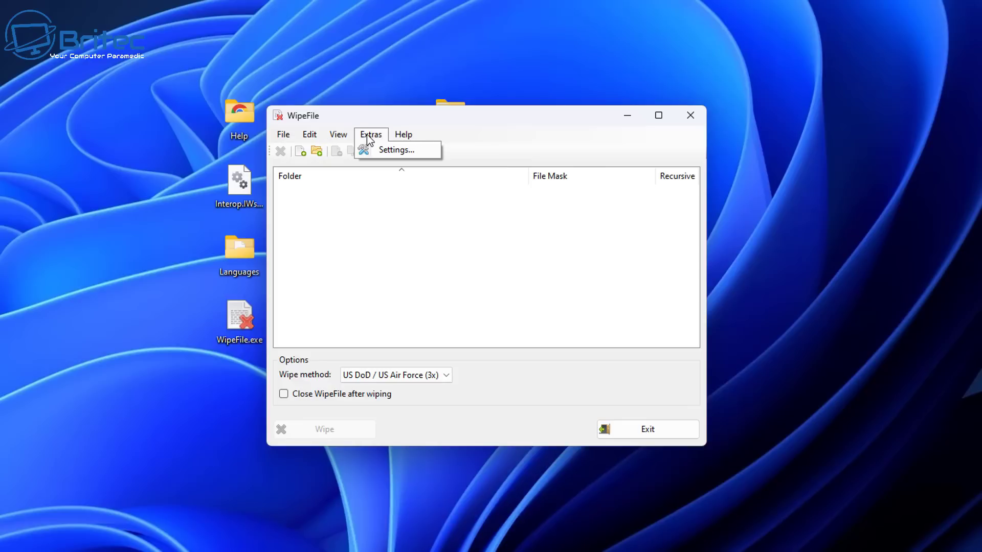
pyautogui.click(381, 150)
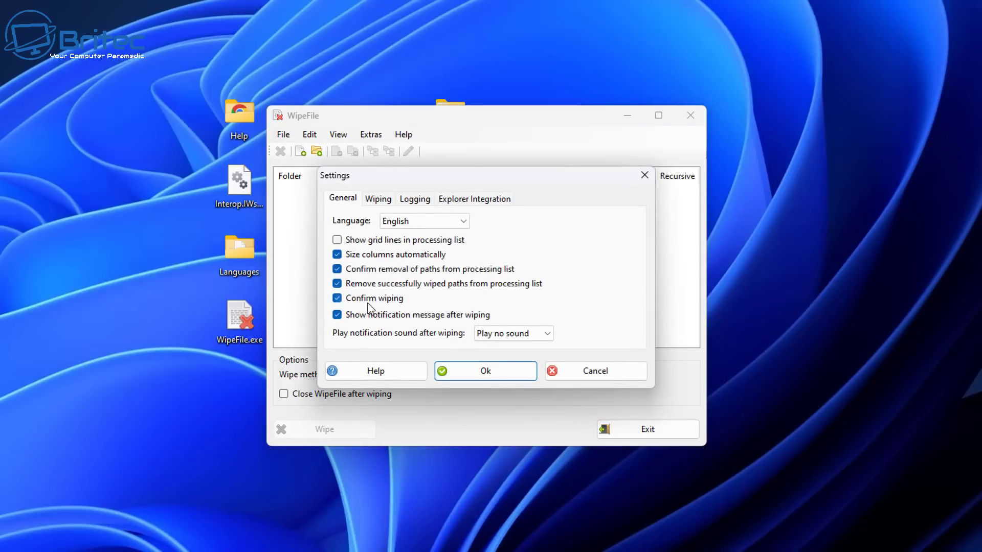
pyautogui.click(377, 200)
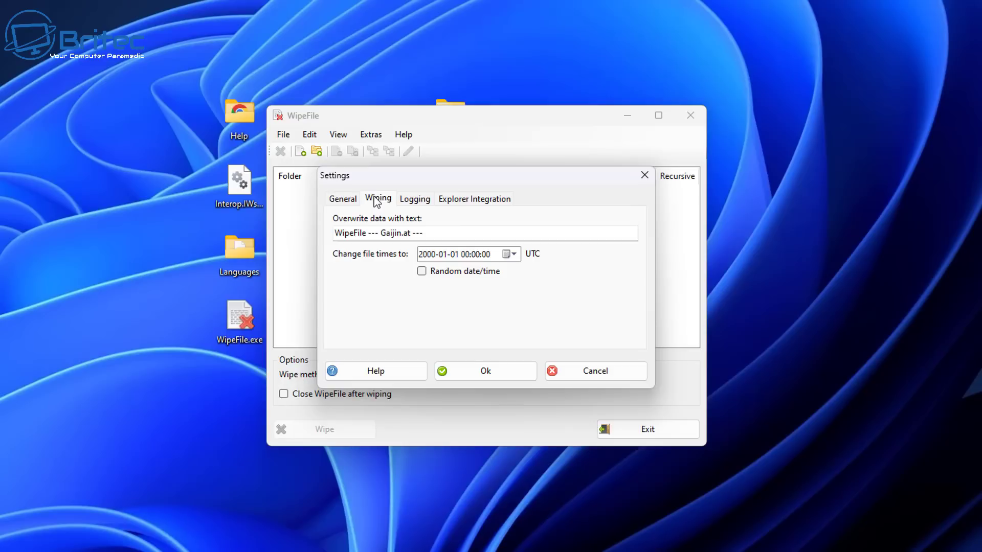
pyautogui.click(421, 272)
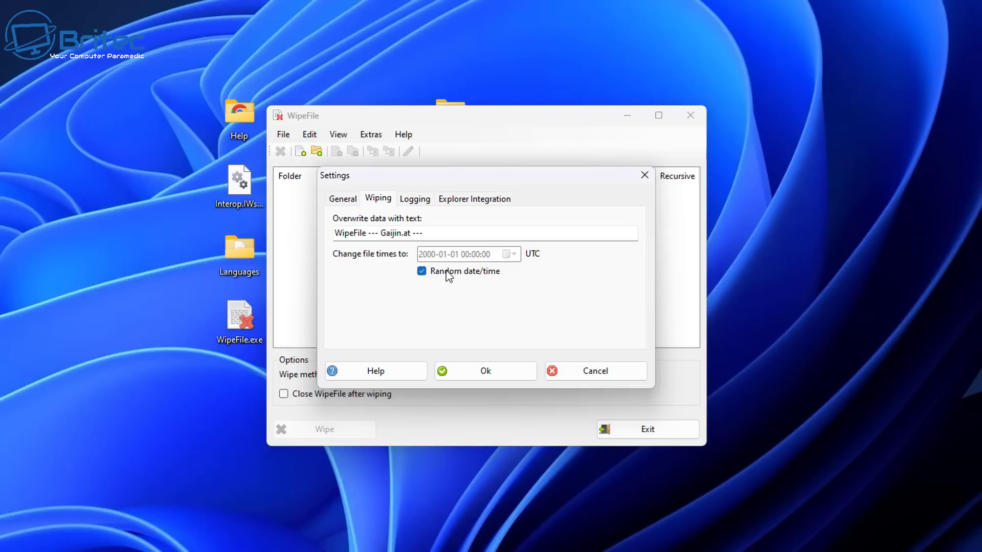
pyautogui.click(414, 199)
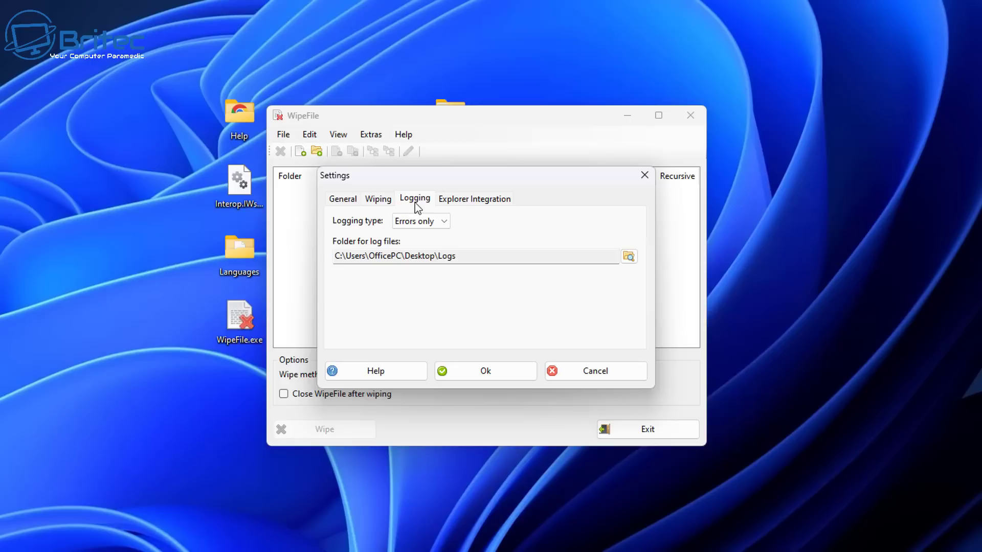
pyautogui.click(467, 200)
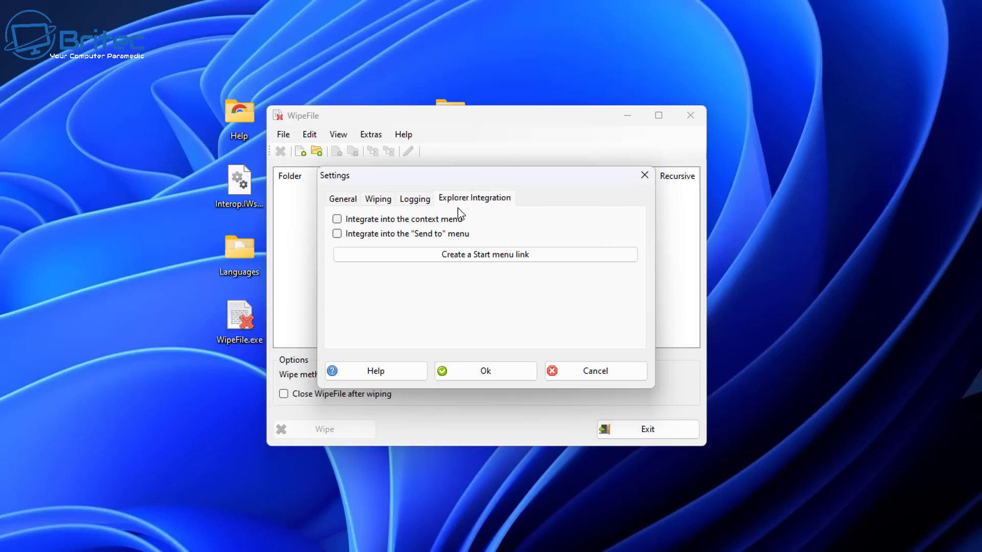
pyautogui.click(339, 201)
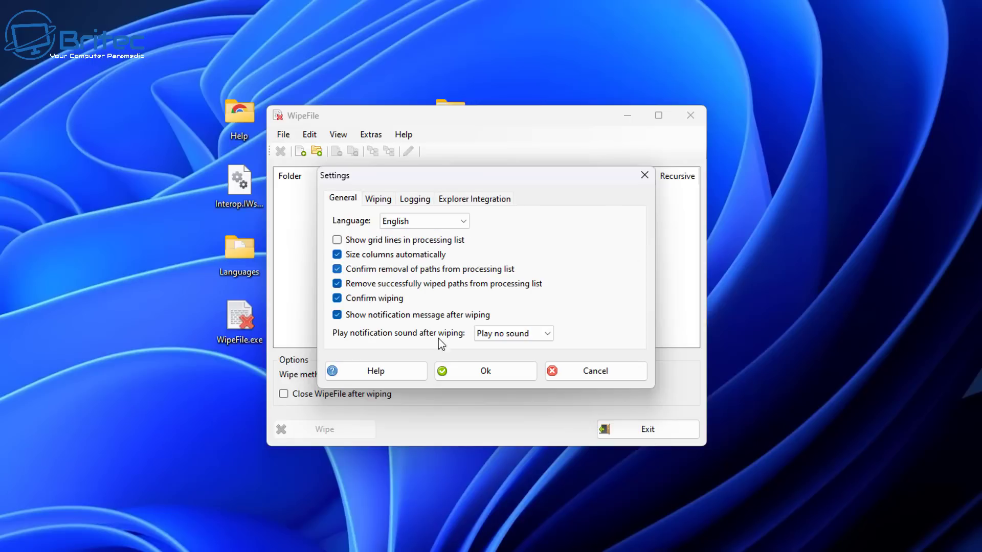
pyautogui.click(486, 371)
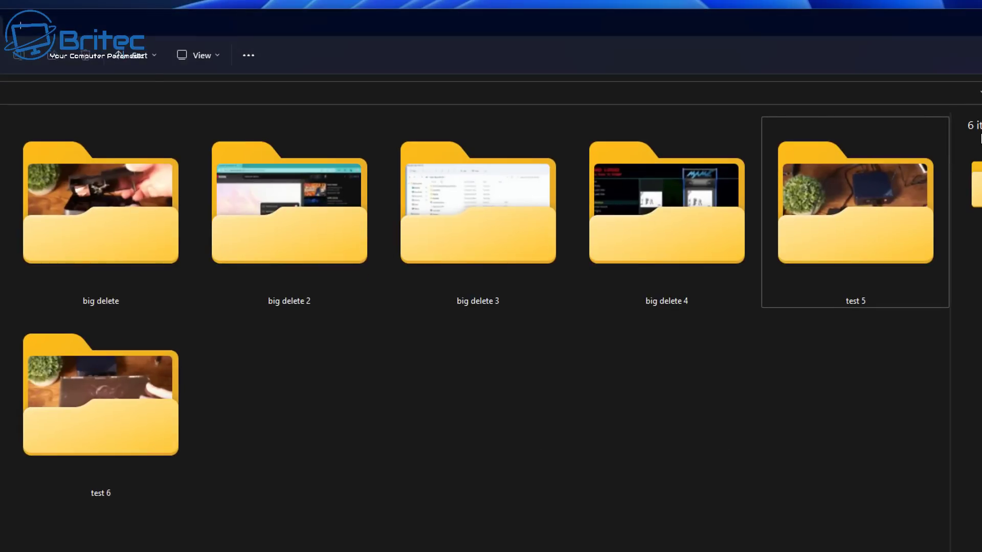
# Drag the test 5 folder from File Explorer into WipeFile's wipe list (mask *, recursive Yes).
pyautogui.moveTo(829, 248)
pyautogui.moveTo(979, 10); pyautogui.dragTo(897, 281)
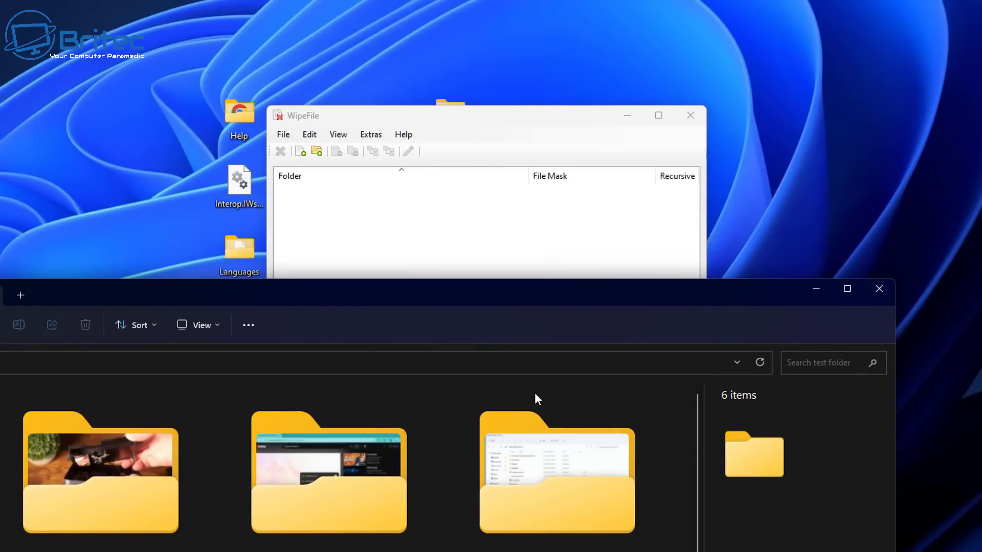
pyautogui.scroll(-2, 534, 396)
pyautogui.moveTo(327, 529); pyautogui.dragTo(490, 237)
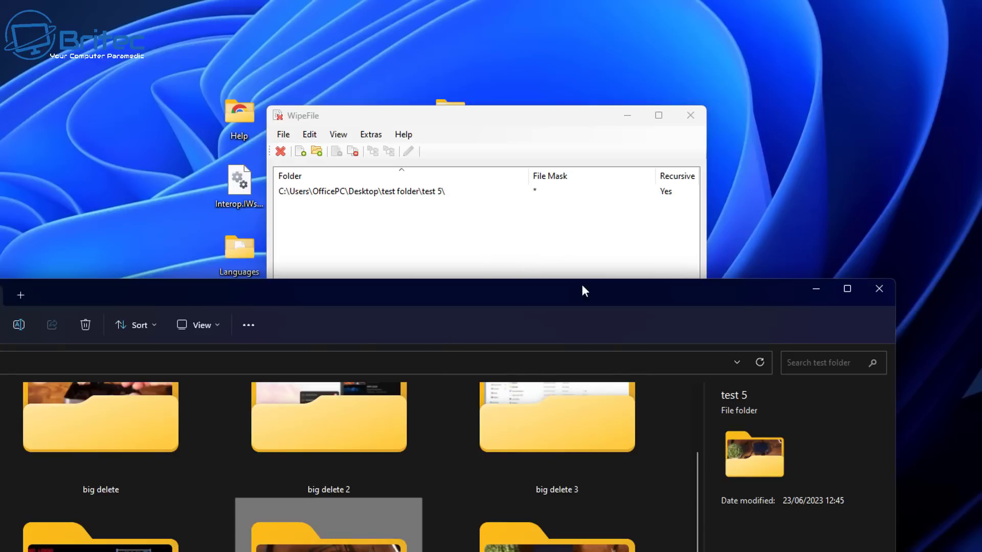
pyautogui.click(816, 289)
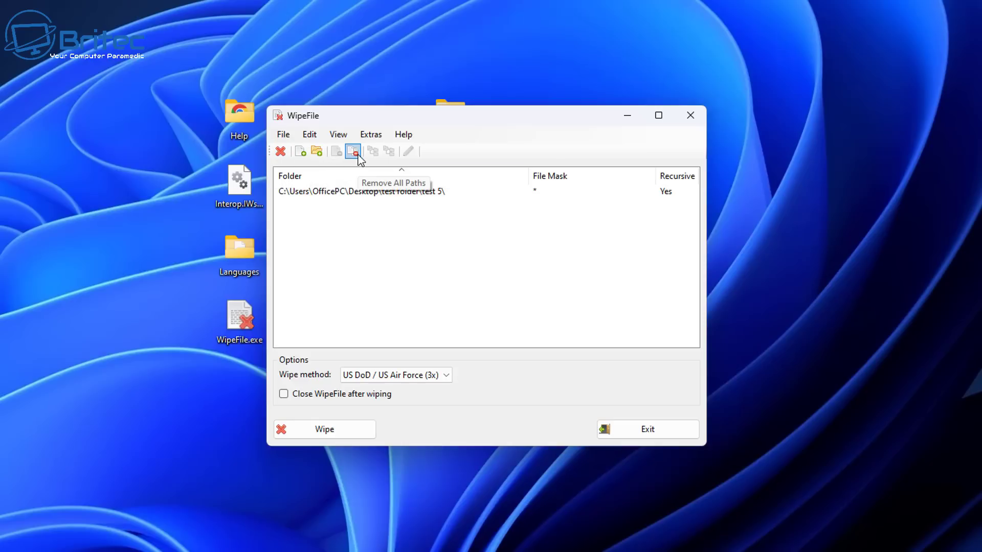
# Wipe the queued test 5 folder, confirming Yes and acknowledging the successful 117.17 MB wipe.
pyautogui.click(281, 152)
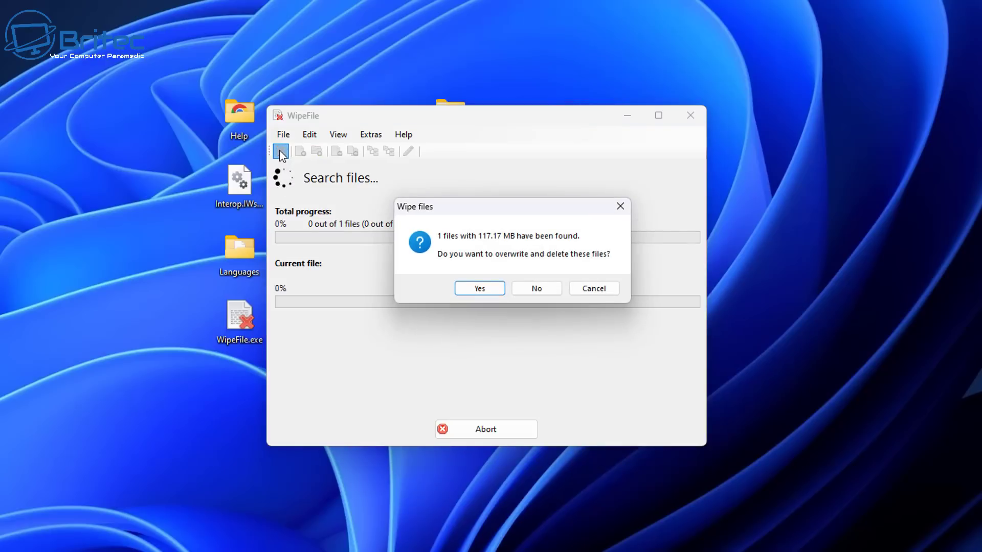
pyautogui.click(484, 292)
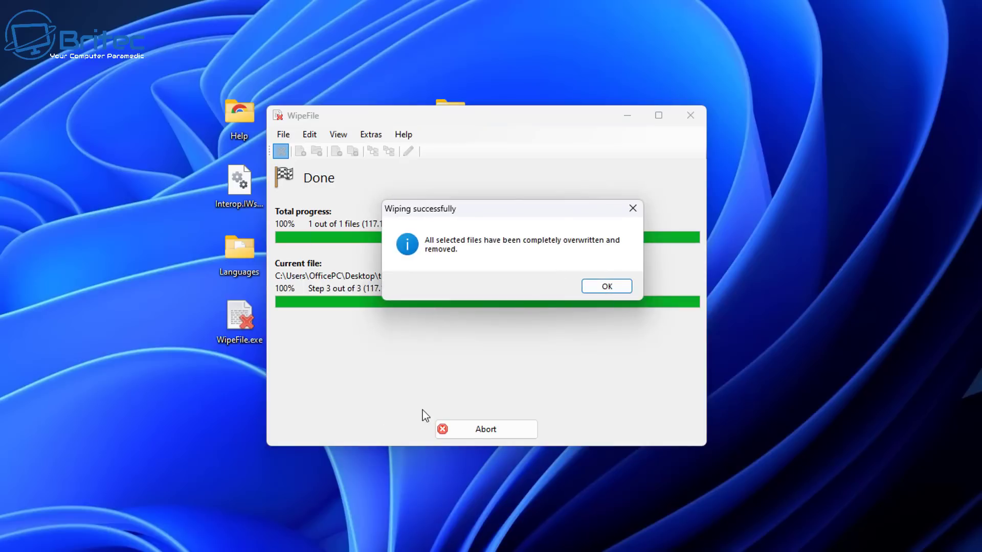
pyautogui.click(607, 288)
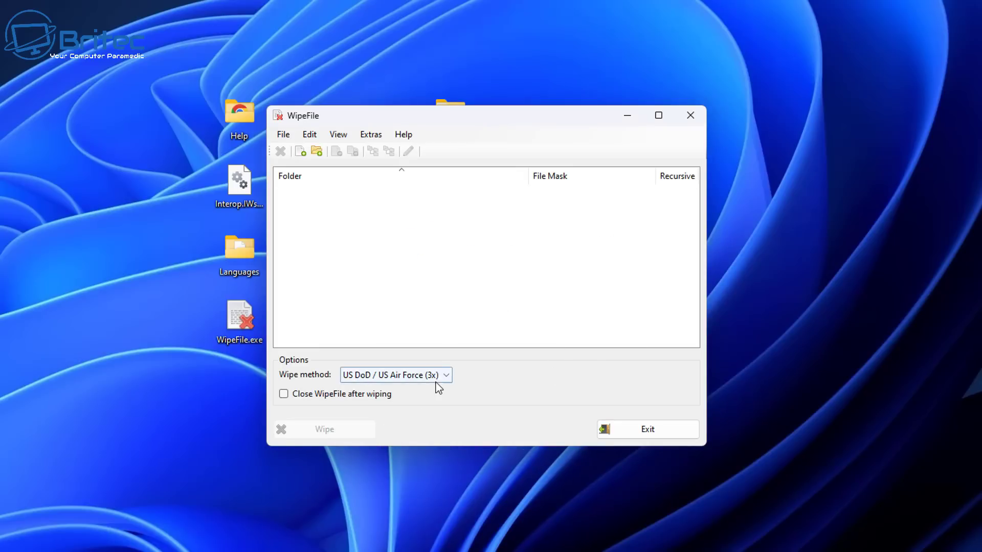
pyautogui.moveTo(442, 388)
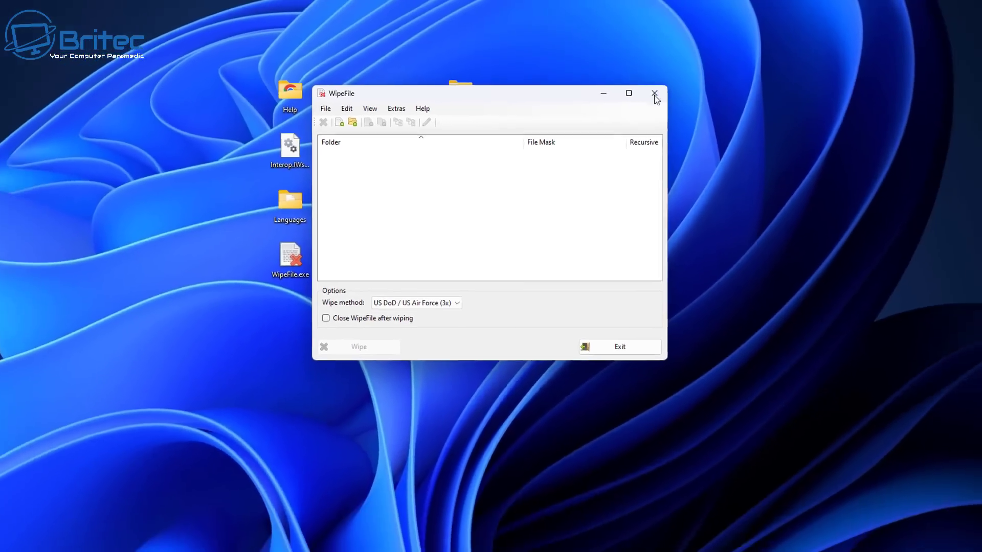
# Exit WipeFile using the window's close button.
pyautogui.click(689, 123)
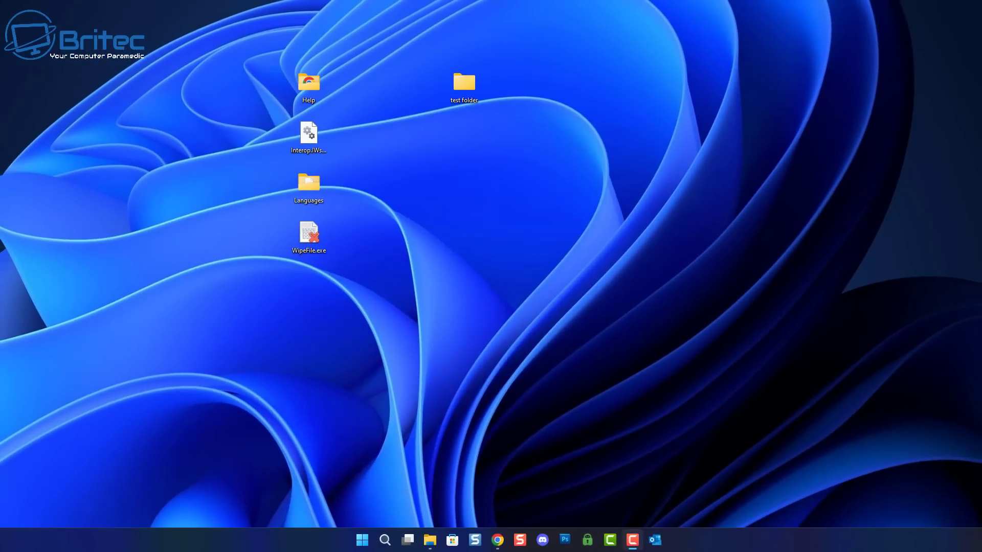